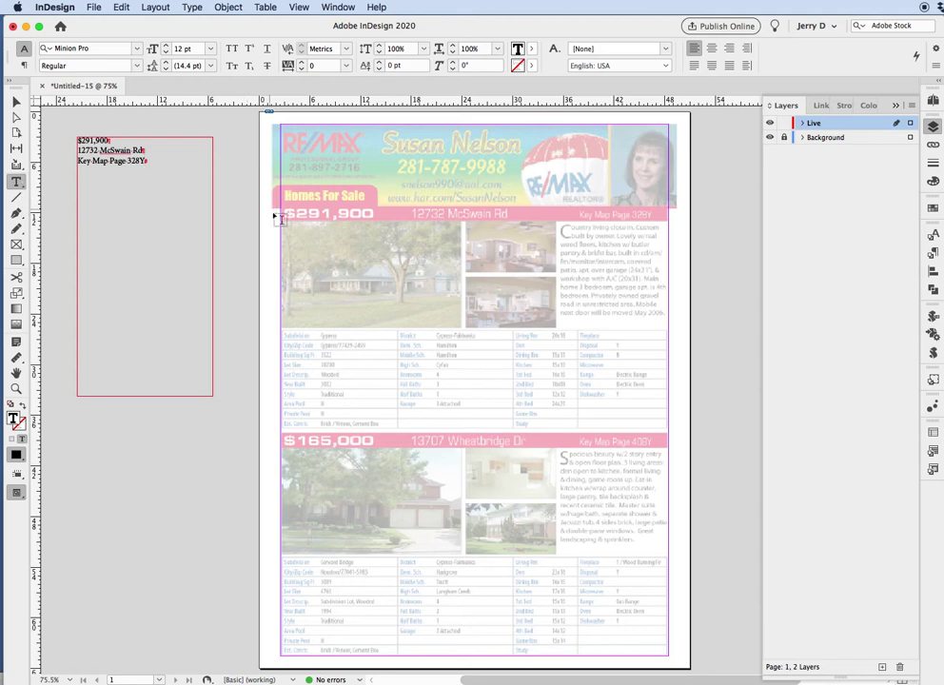
Create a text frame about 45p10 wide and 1p8 high over the upper pink heading bar and move the $291,900 price into it from the pasteboard
{"action": "left_click_drag", "start_coordinate": [286, 221], "coordinate": [668, 206]}
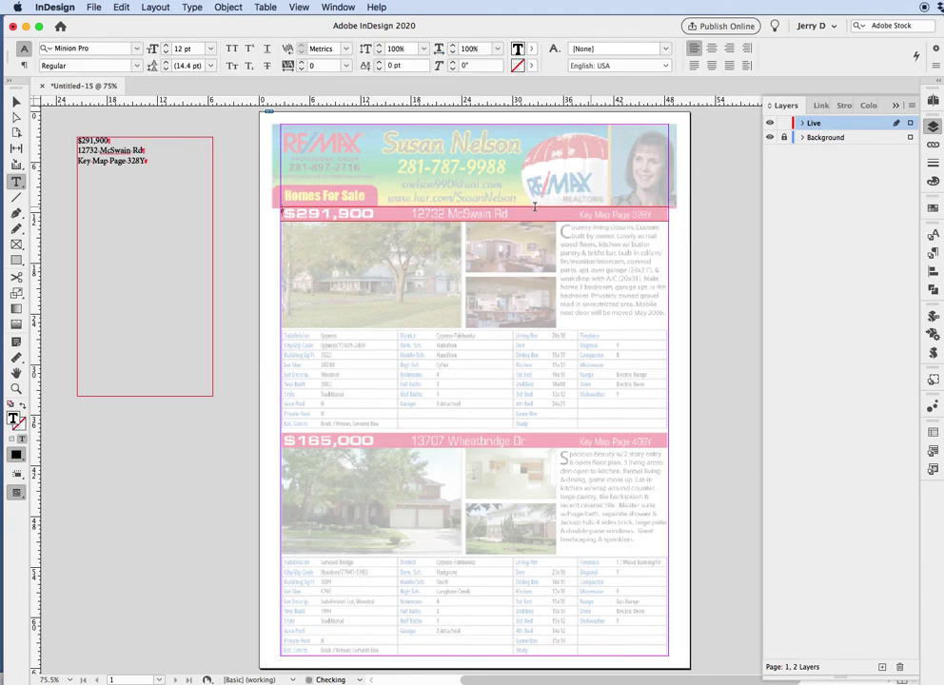
{"action": "left_click_drag", "start_coordinate": [92, 140], "coordinate": [77, 140]}
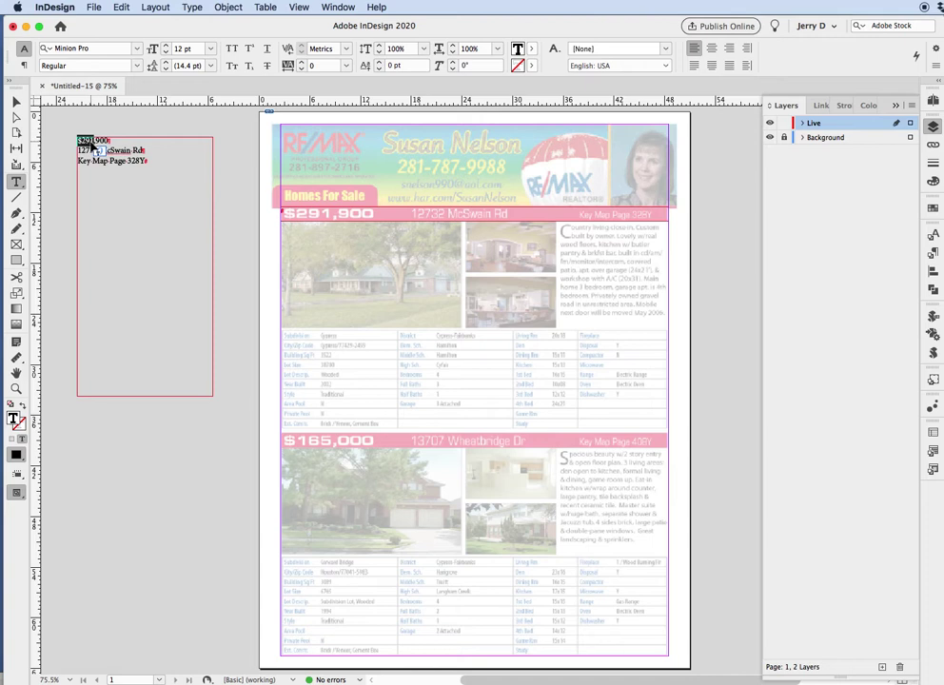
{"action": "left_click", "coordinate": [91, 144]}
{"action": "double_click", "coordinate": [90, 143]}
{"action": "key", "text": "super+x"}
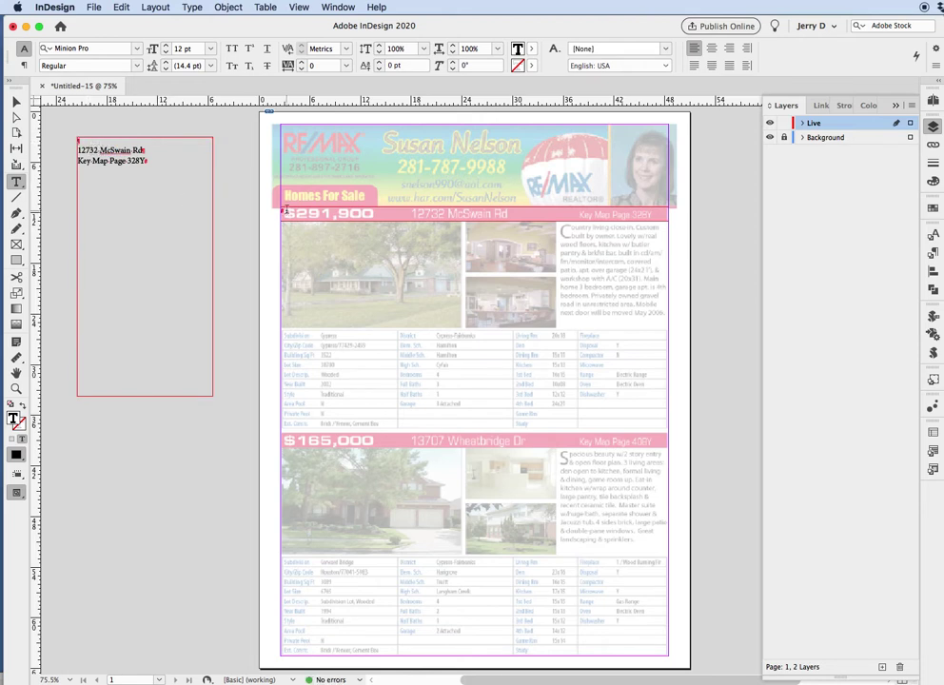
{"action": "left_click", "coordinate": [285, 212]}
{"action": "key", "text": "super+v"}
Move the street address from the pasteboard text into the heading frame, placed after the price and a tab
{"action": "left_click", "coordinate": [91, 151]}
{"action": "triple_click", "coordinate": [92, 150]}
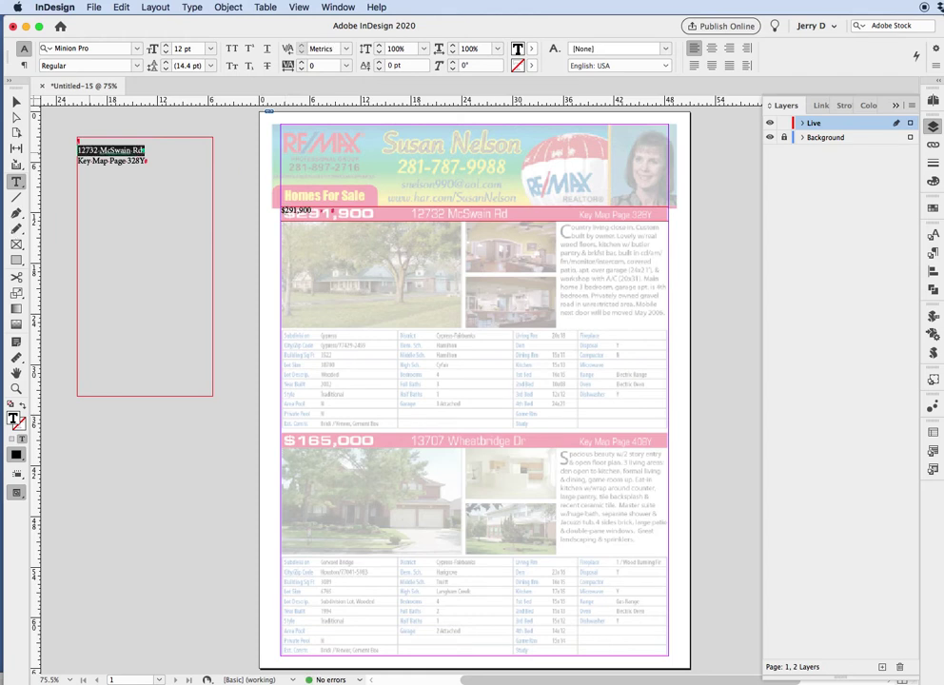
{"action": "key", "text": "super+x"}
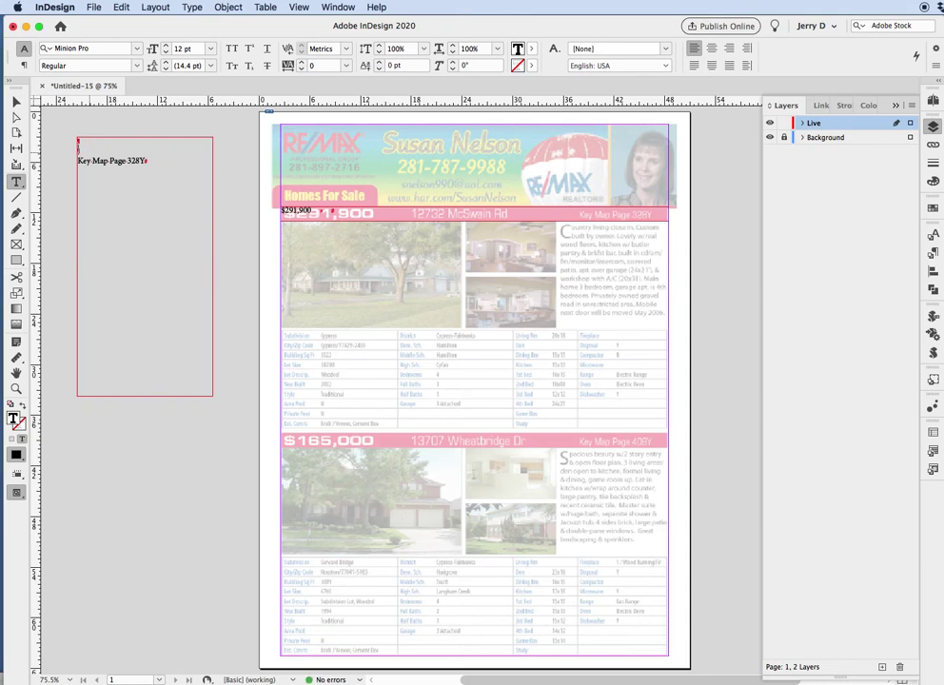
{"action": "left_click", "coordinate": [331, 210]}
{"action": "key", "text": "super+v"}
Move "Key Map Page 328Y" from the pasteboard text to the end of the heading line, separated from the address by a tab
{"action": "left_click", "coordinate": [95, 165]}
{"action": "key", "text": "super+a"}
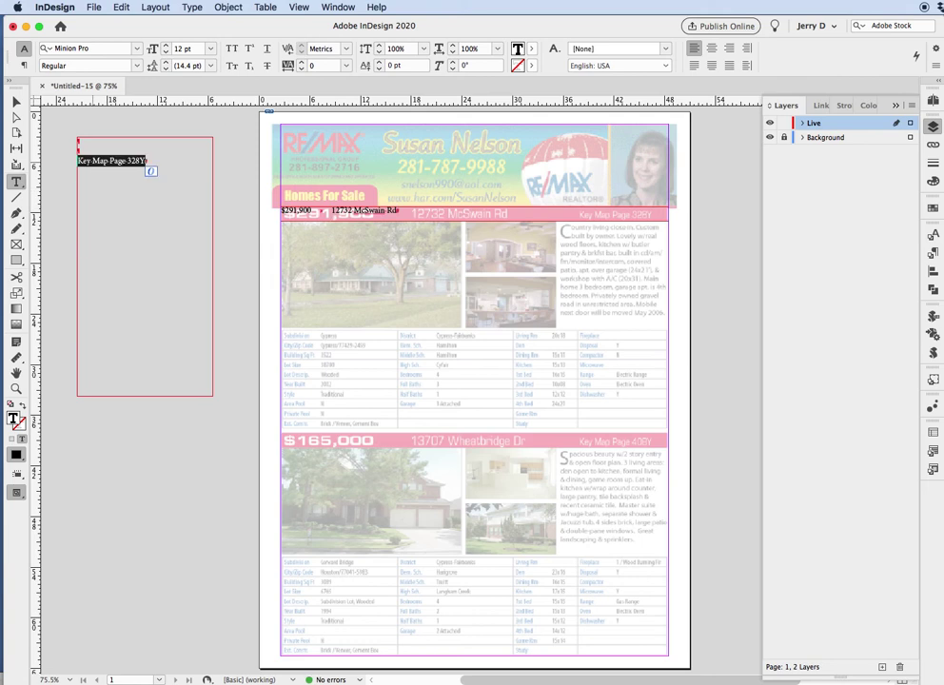
{"action": "key", "text": "super+x"}
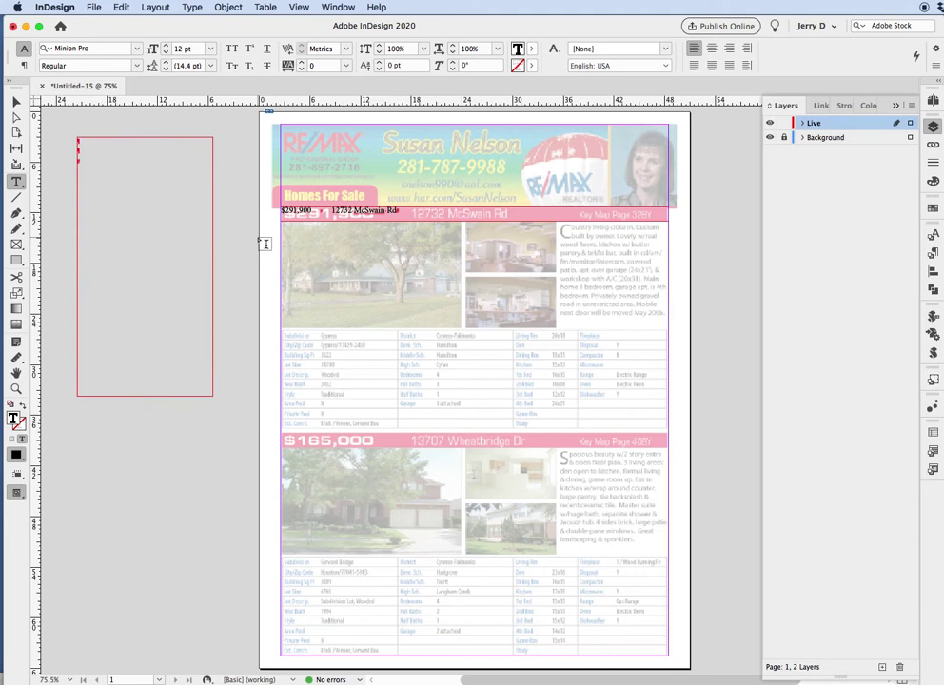
{"action": "left_click", "coordinate": [404, 209]}
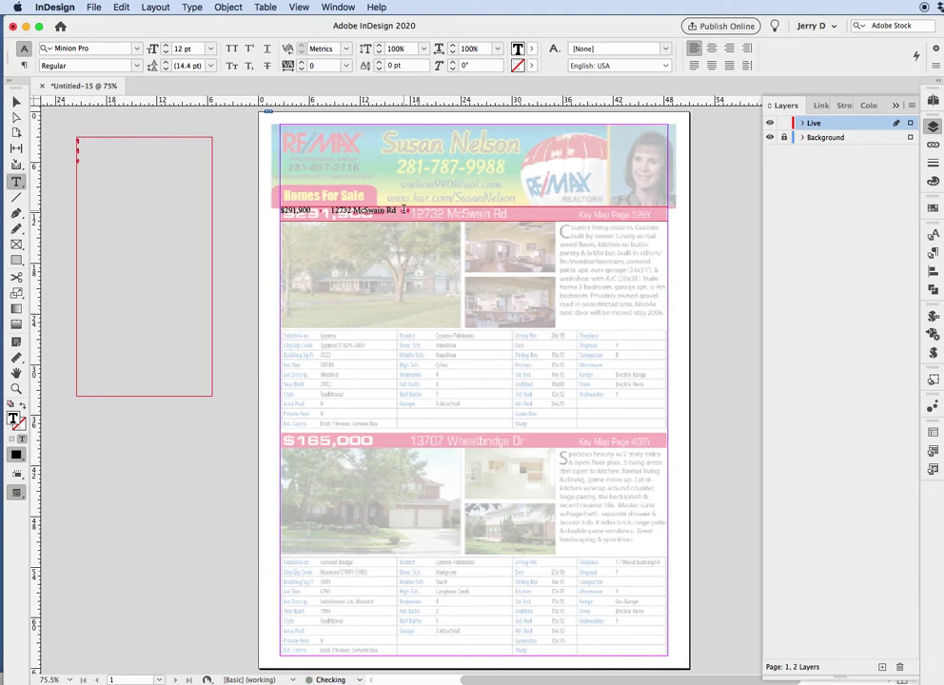
{"action": "key", "text": "super+v"}
Delete the emptied text frame on the pasteboard
{"action": "left_click", "coordinate": [16, 101]}
{"action": "left_click", "coordinate": [120, 200]}
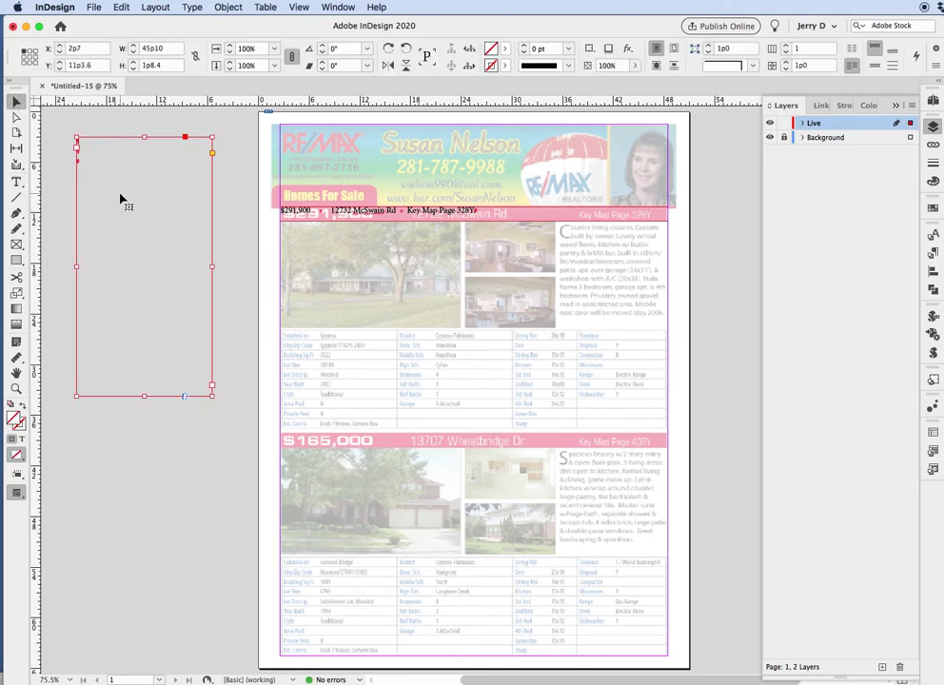
{"action": "key", "text": "Delete"}
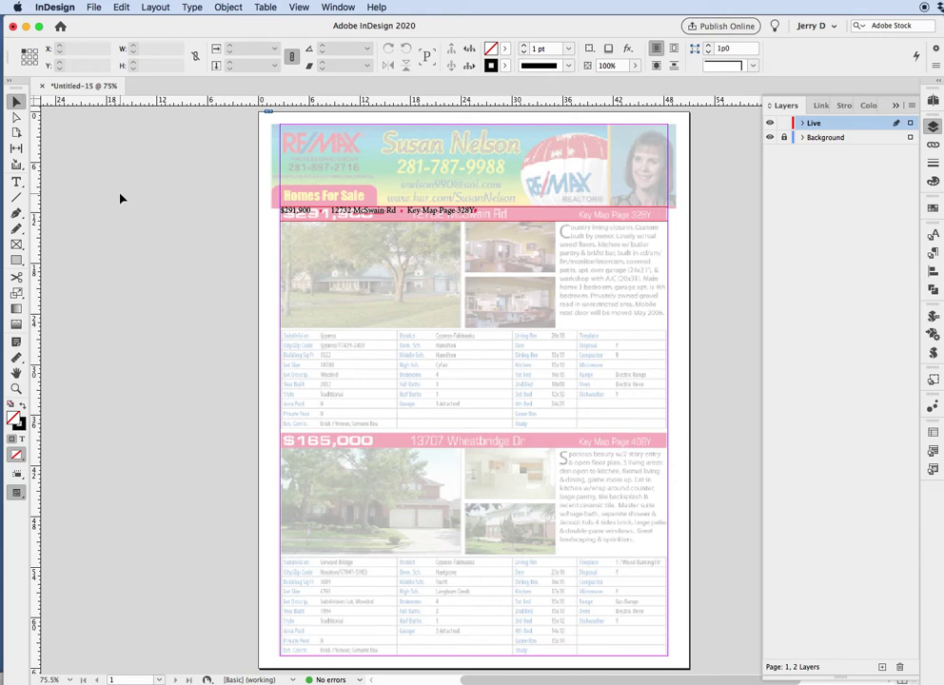
Set the font of the whole heading line to Eurostile (T1) Bold
{"action": "triple_click", "coordinate": [322, 217]}
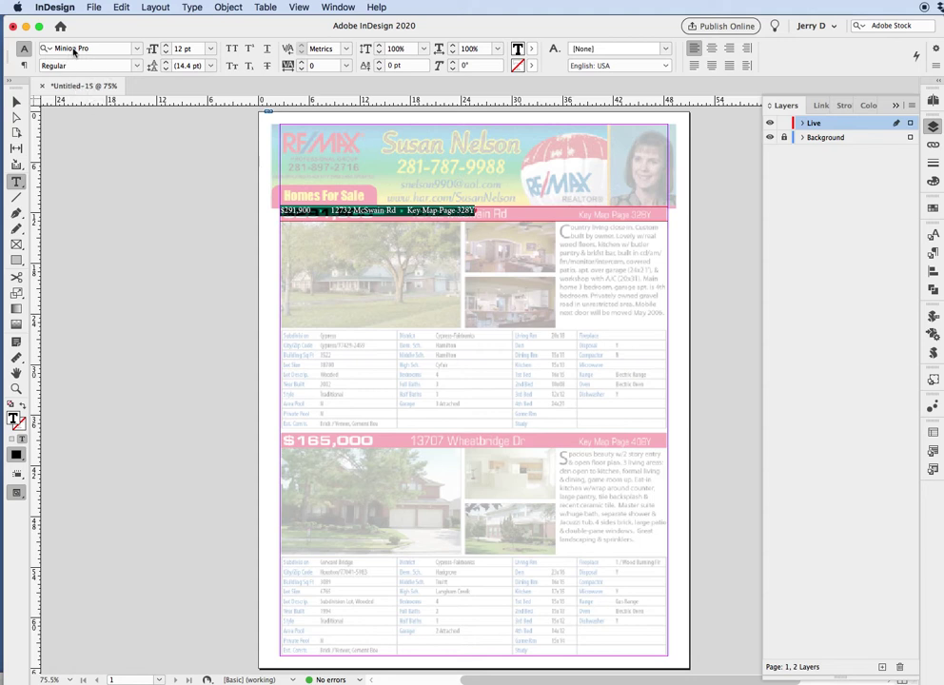
{"action": "key", "text": "super+t"}
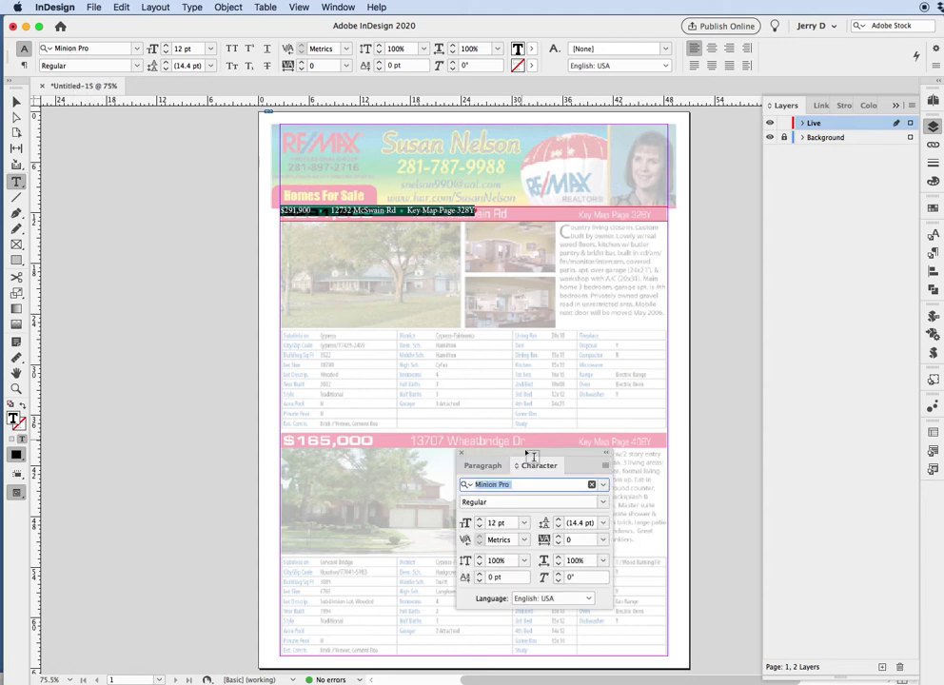
{"action": "left_click_drag", "start_coordinate": [525, 455], "coordinate": [706, 155]}
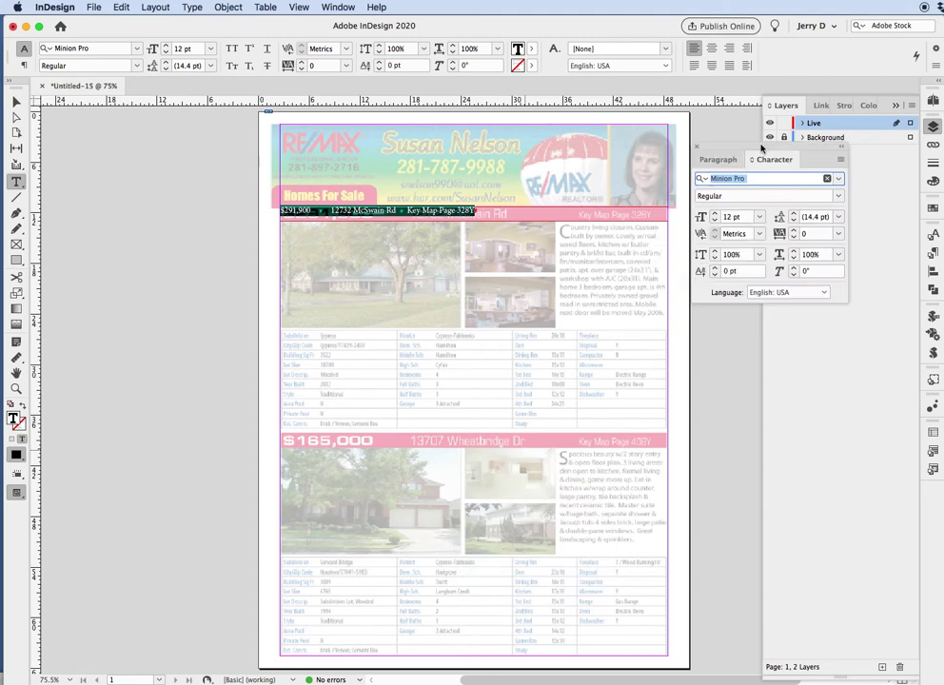
{"action": "left_click", "coordinate": [698, 147]}
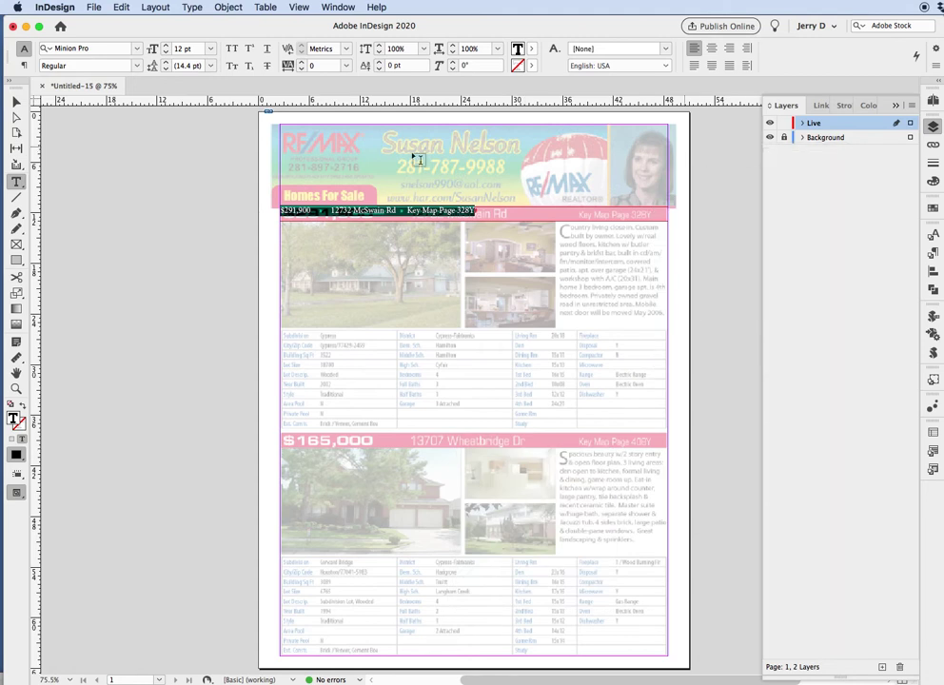
{"action": "left_click", "coordinate": [93, 49]}
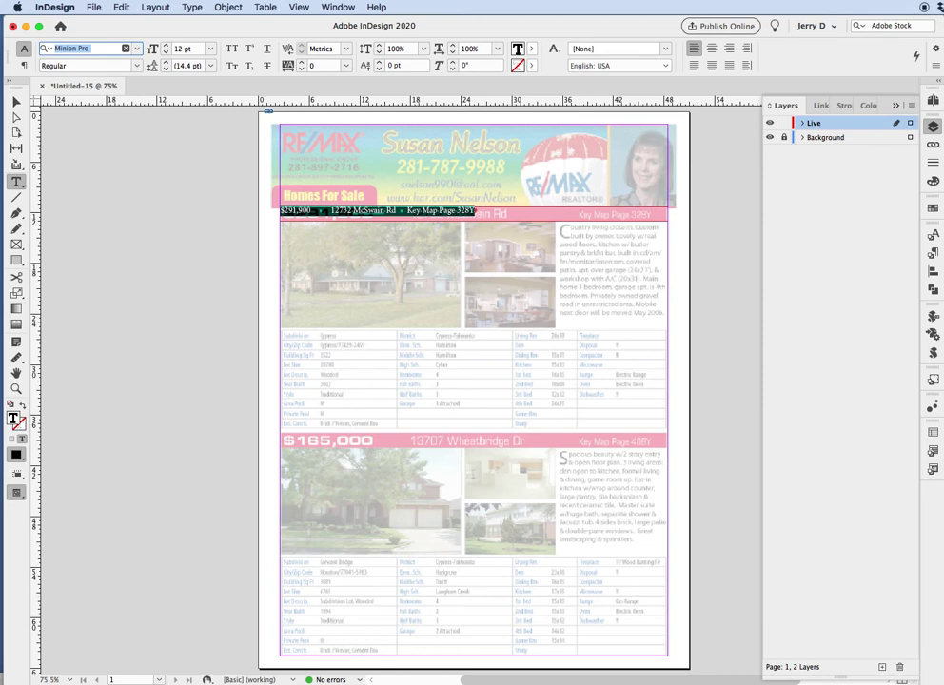
{"action": "type", "text": "euro"}
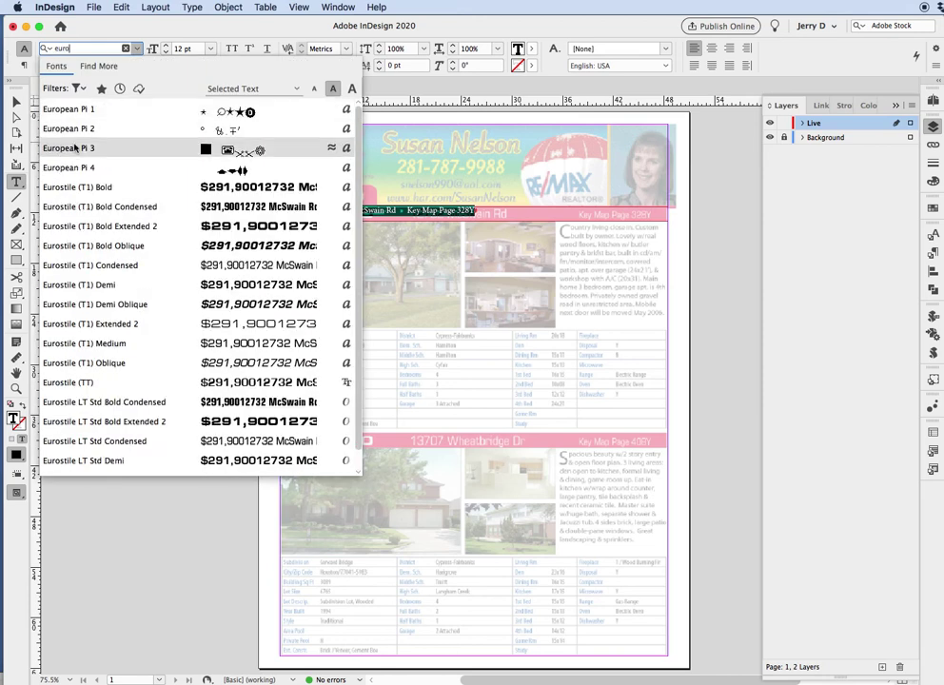
{"action": "left_click", "coordinate": [86, 194]}
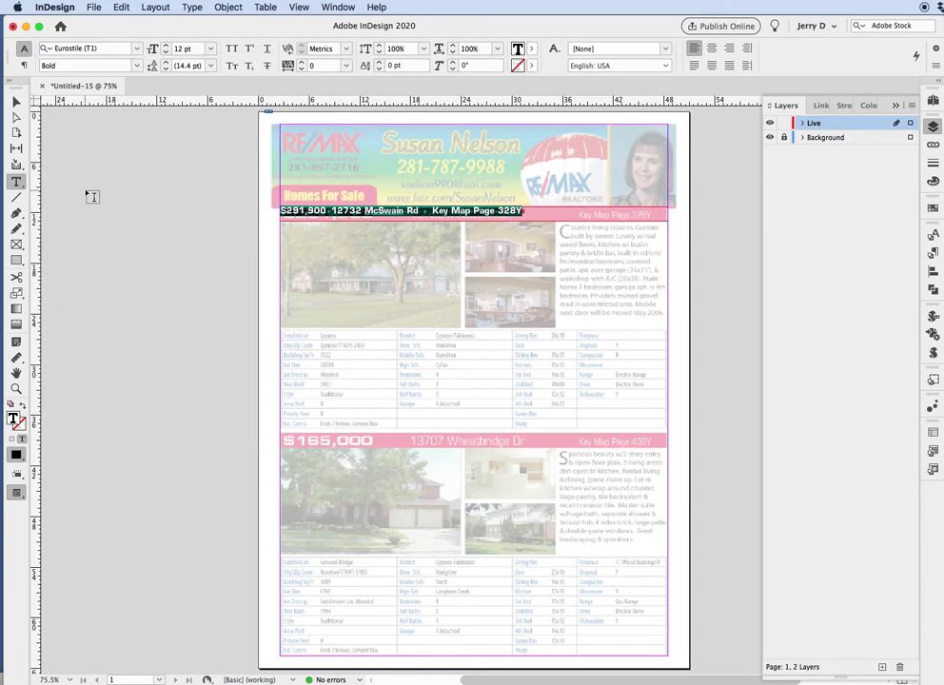
Set the font style of the address and "Key Map Page 328Y" text to Medium
{"action": "double_click", "coordinate": [333, 211]}
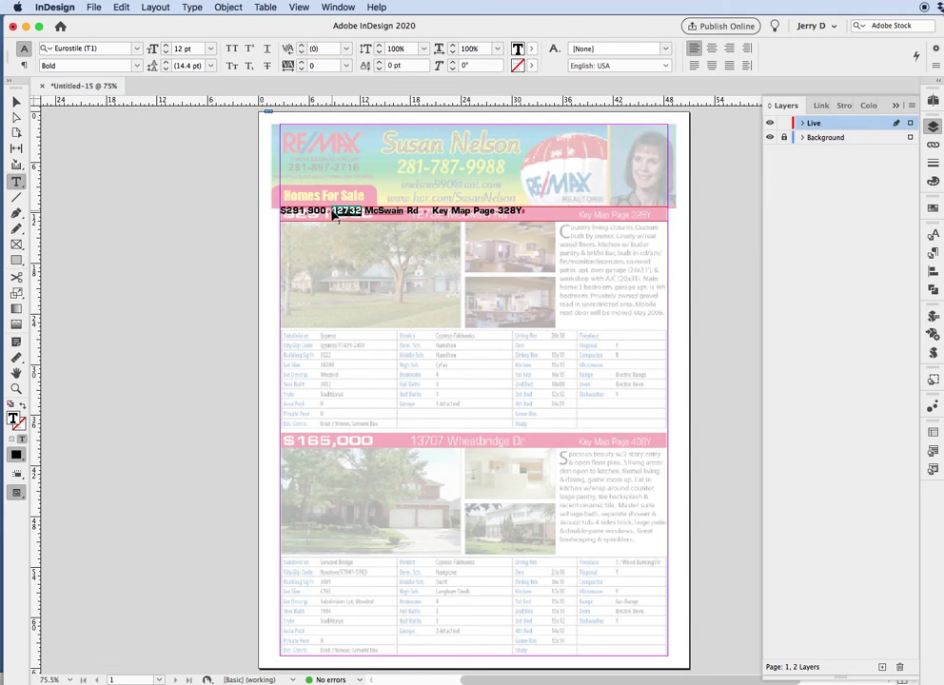
{"action": "left_click", "coordinate": [332, 211]}
{"action": "key", "text": "shift+Home"}
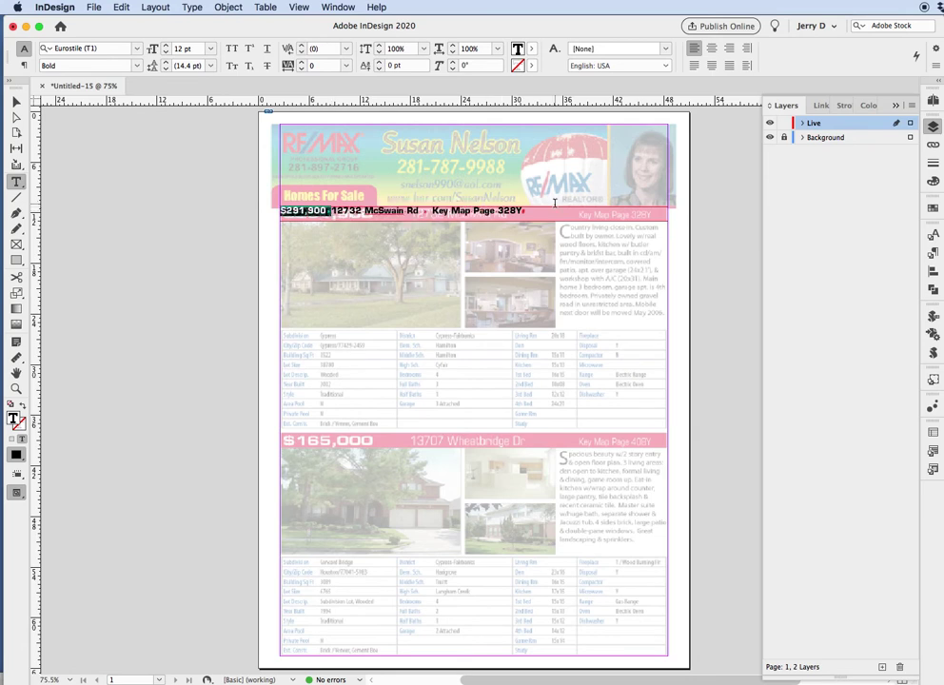
{"action": "key", "text": "shift+End"}
{"action": "left_click", "coordinate": [139, 65]}
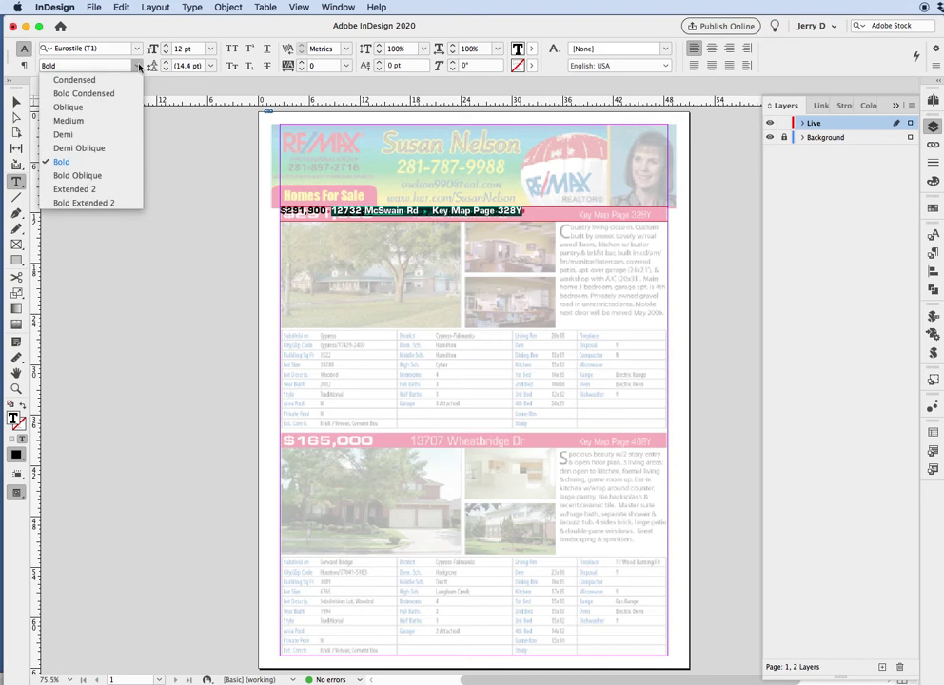
{"action": "left_click", "coordinate": [95, 121]}
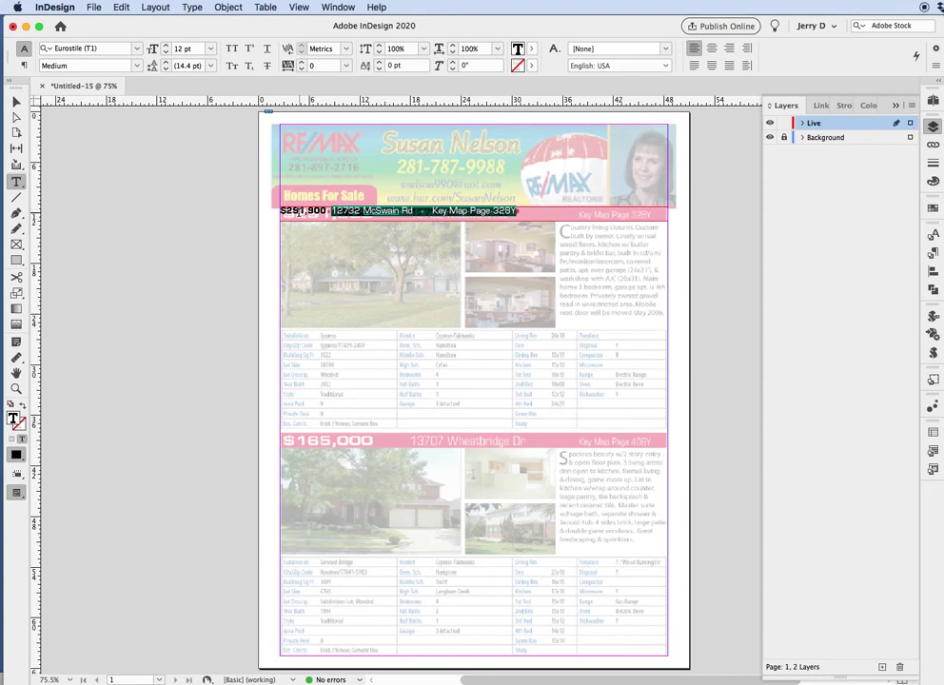
Set the heading text frame's vertical justification to Center in its Text Frame Options
{"action": "left_click", "coordinate": [16, 101]}
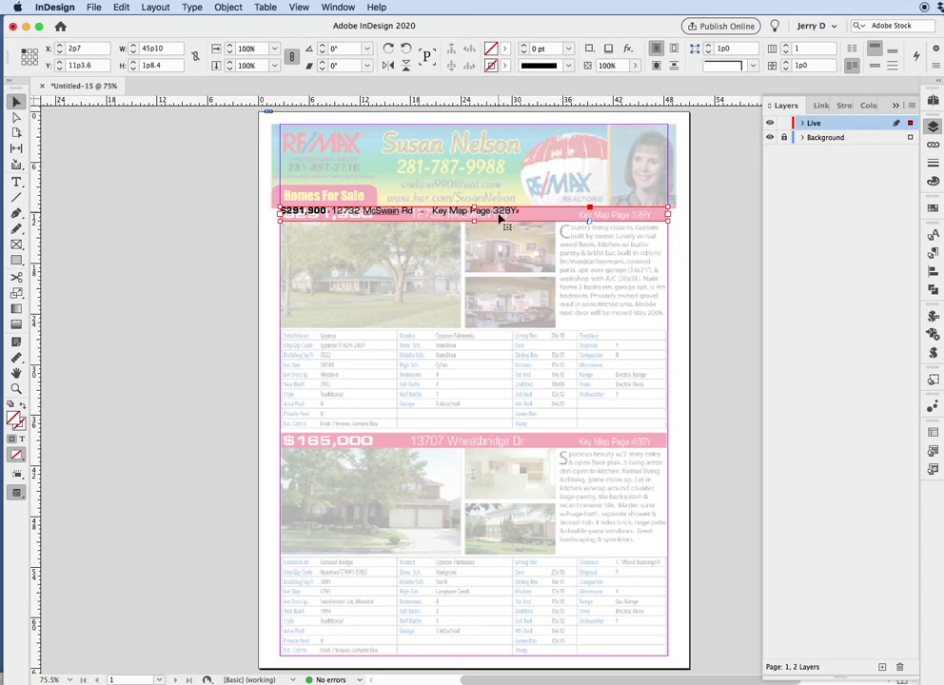
{"action": "left_click", "coordinate": [228, 7]}
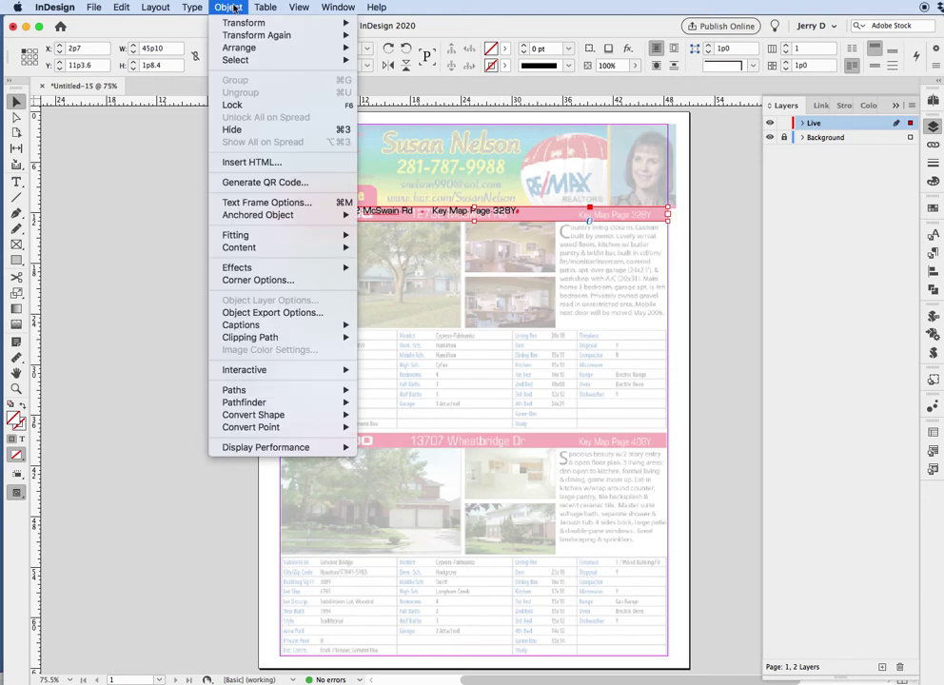
{"action": "left_click", "coordinate": [267, 202]}
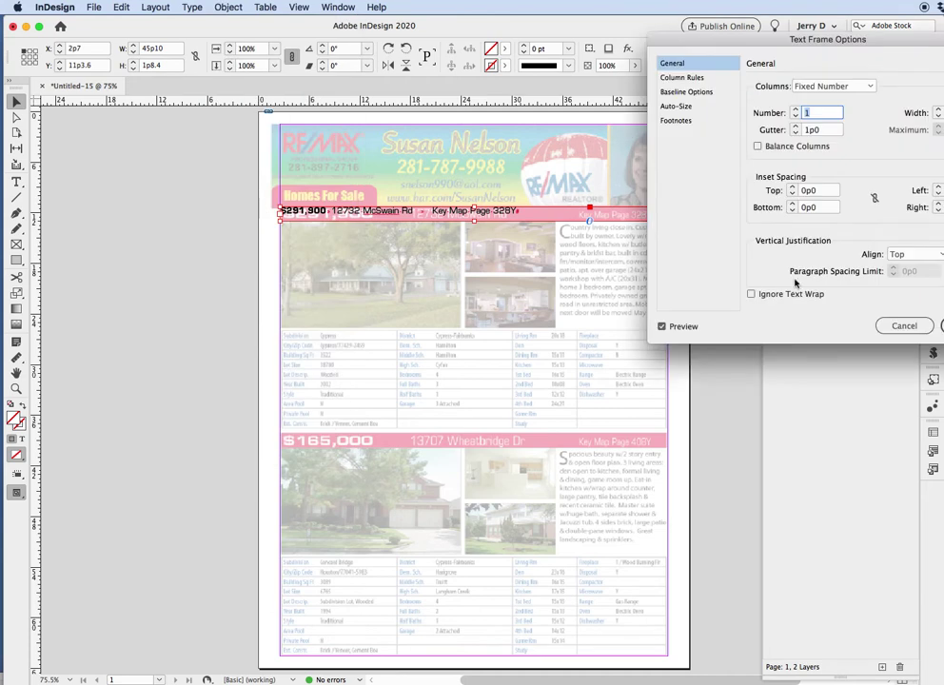
{"action": "left_click_drag", "start_coordinate": [685, 39], "coordinate": [574, 28]}
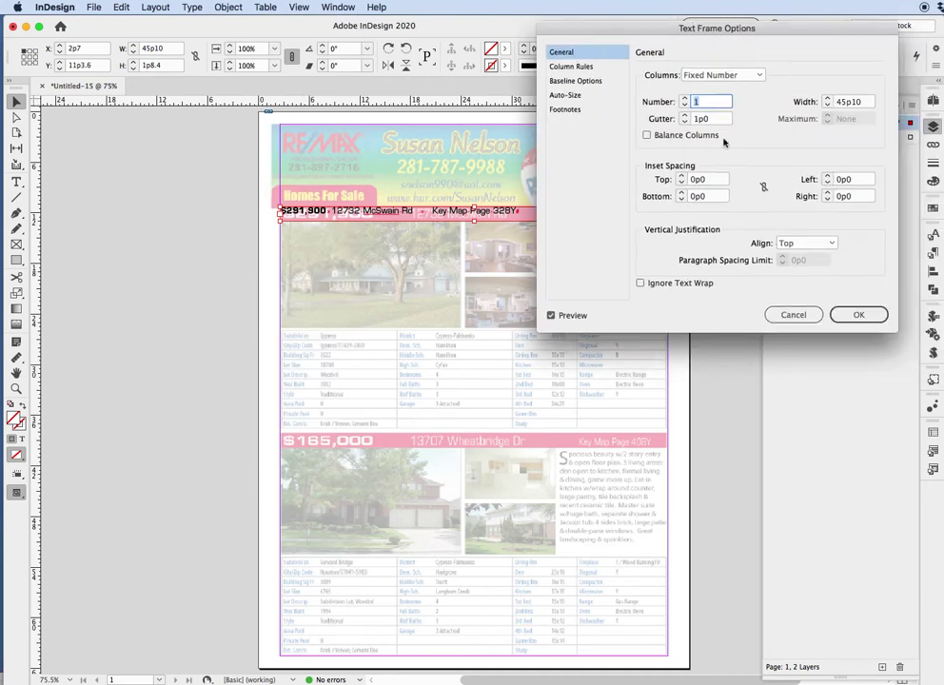
{"action": "left_click", "coordinate": [794, 243]}
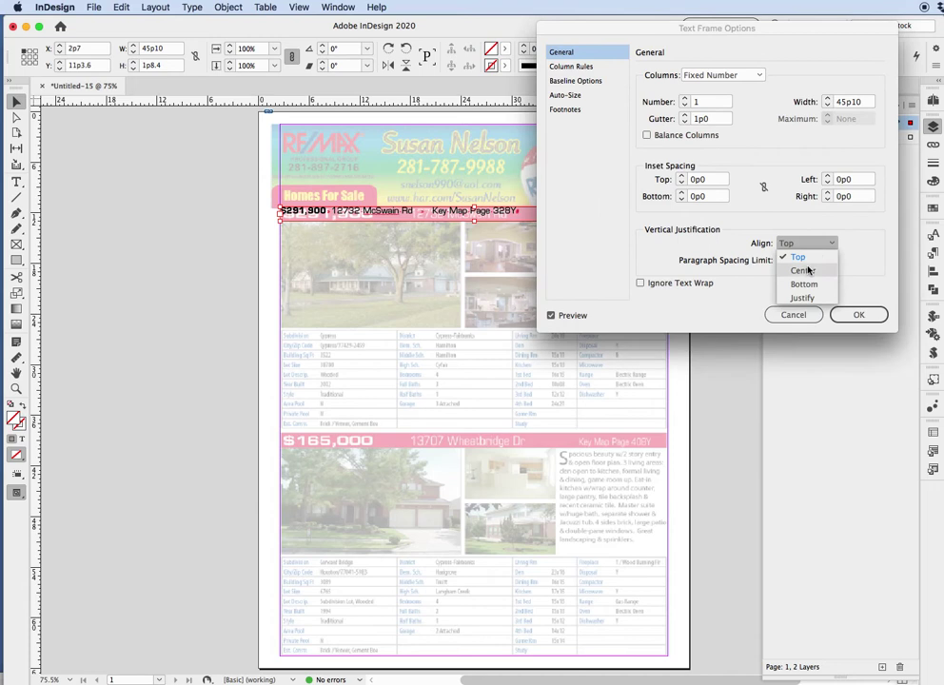
{"action": "left_click", "coordinate": [805, 270]}
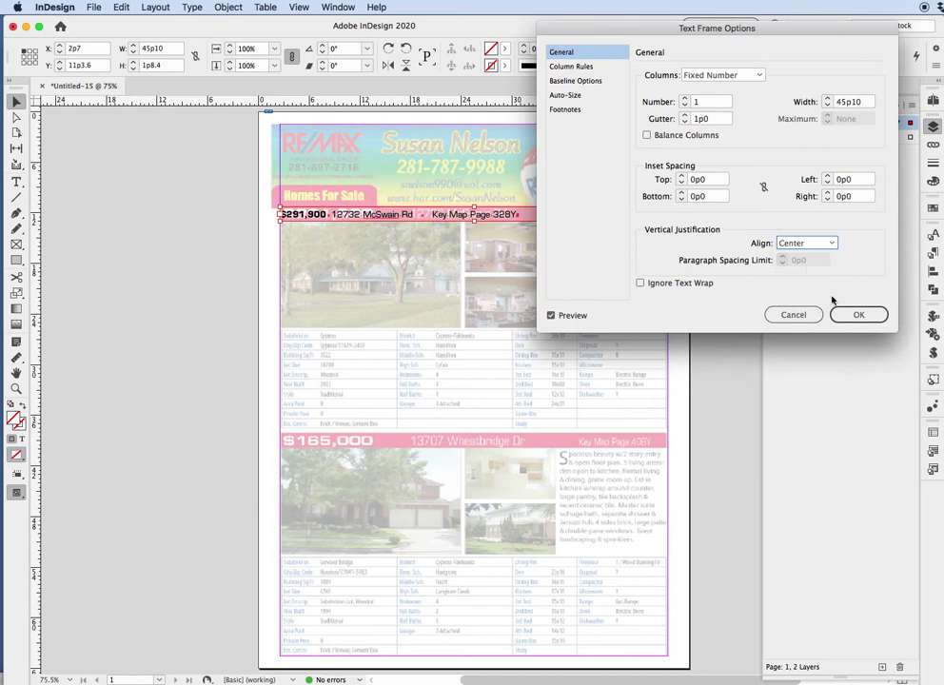
{"action": "left_click", "coordinate": [857, 314]}
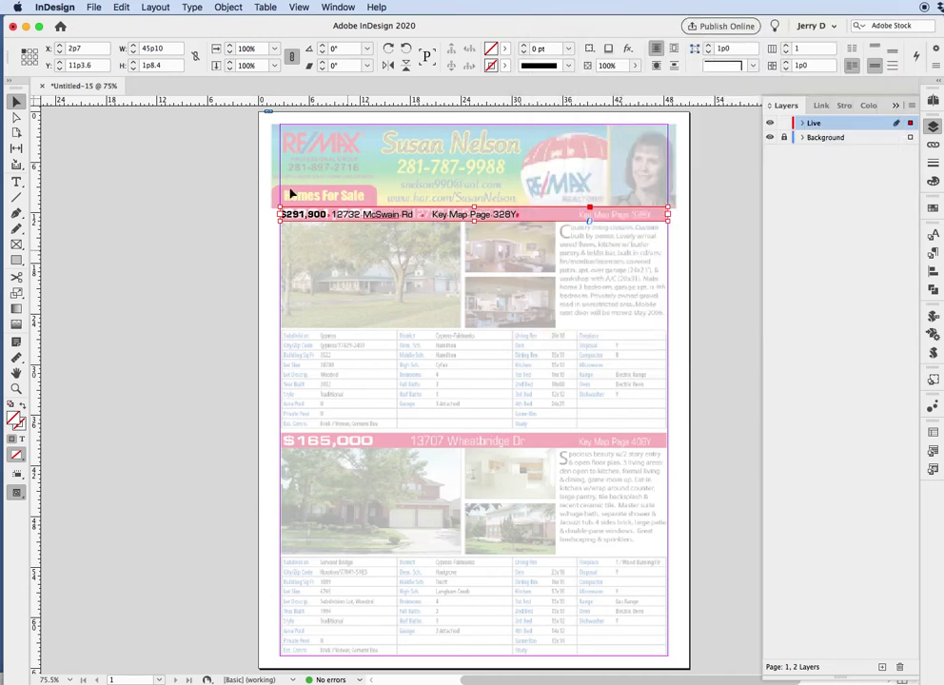
Set the font size of the whole heading line to 14 pt
{"action": "double_click", "coordinate": [333, 218]}
{"action": "triple_click", "coordinate": [333, 218]}
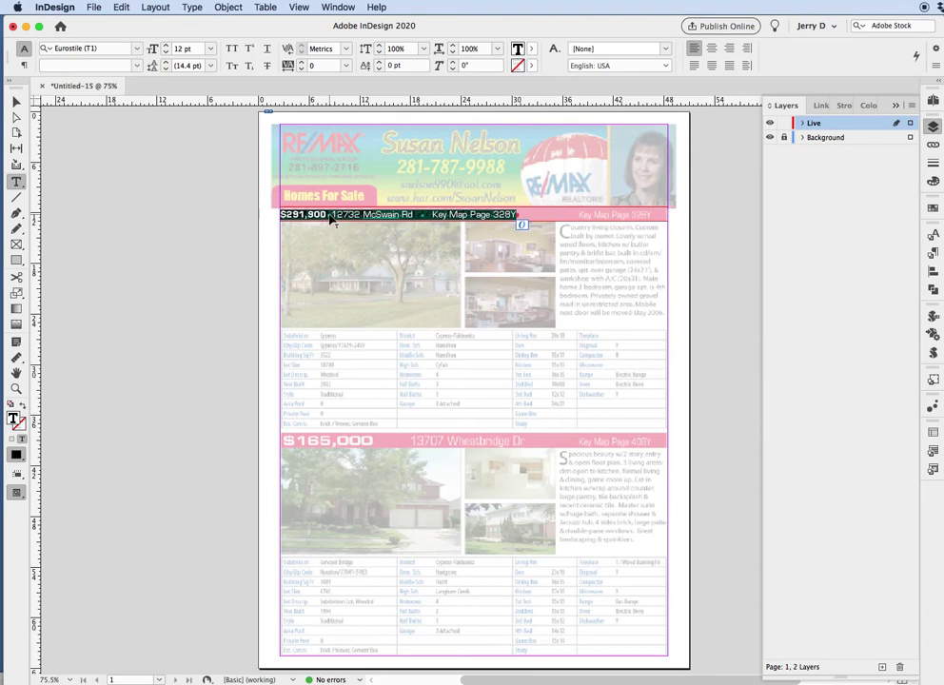
{"action": "double_click", "coordinate": [180, 50]}
{"action": "left_click", "coordinate": [178, 49]}
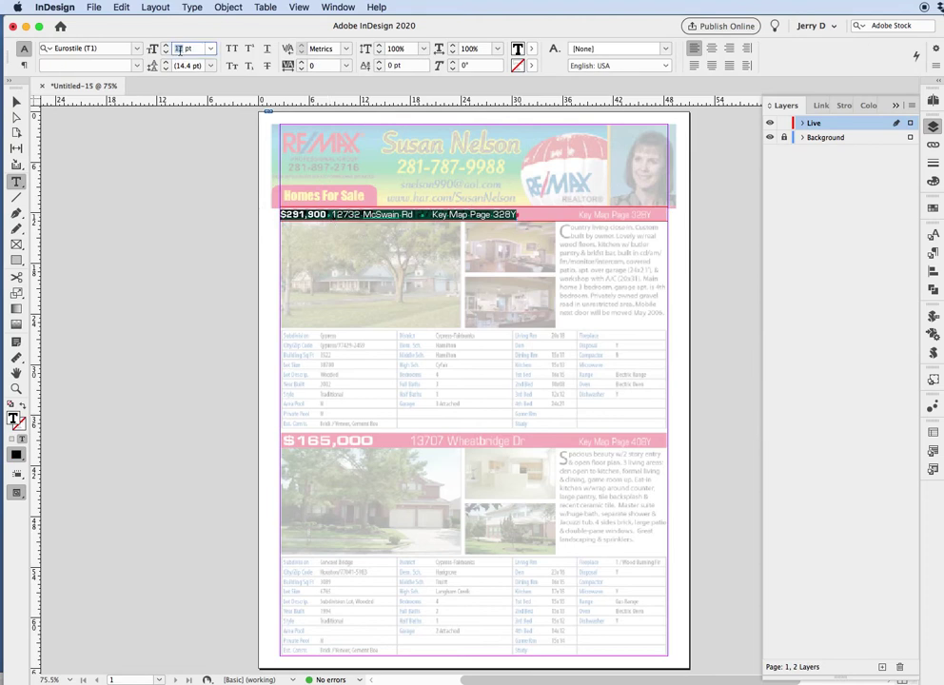
{"action": "key", "text": "BackSpace"}
{"action": "type", "text": "4"}
{"action": "key", "text": "Return"}
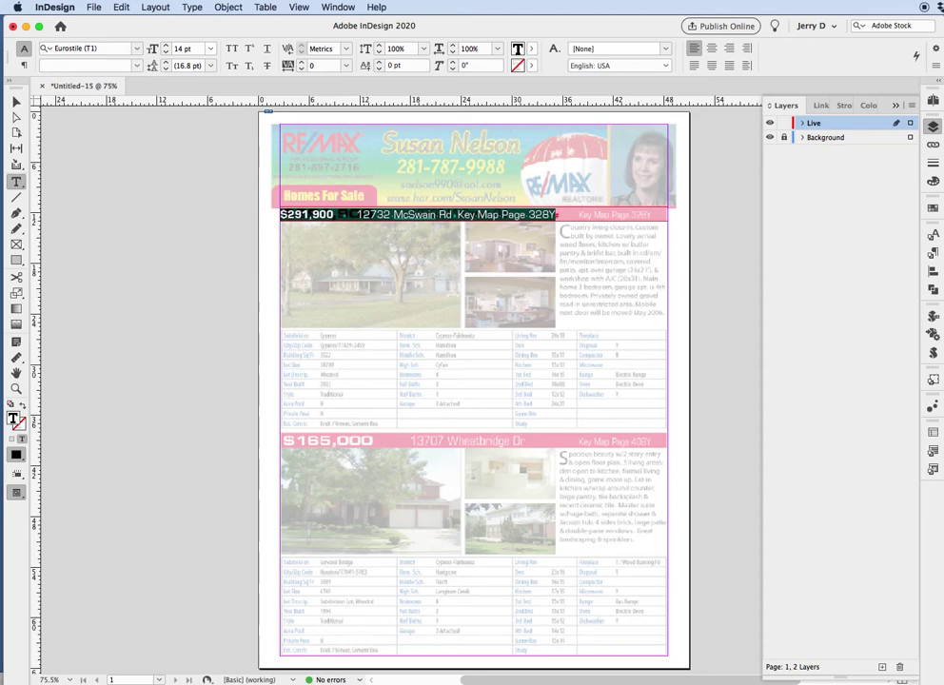
Set the $291,900 price in the heading to Bold Extended 2 at 16 pt
{"action": "left_click", "coordinate": [330, 215]}
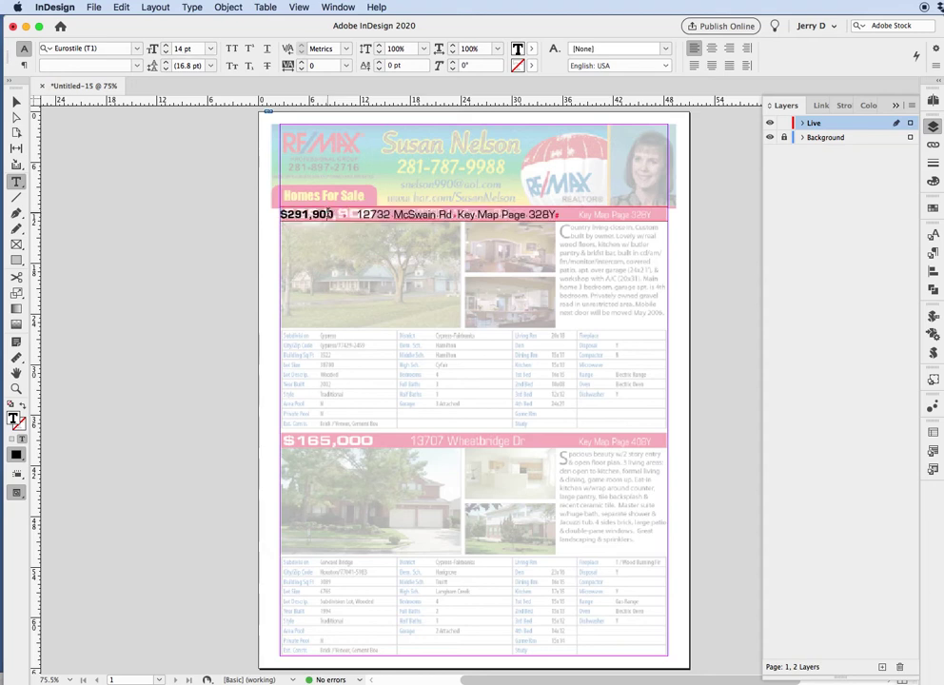
{"action": "left_click", "coordinate": [335, 215]}
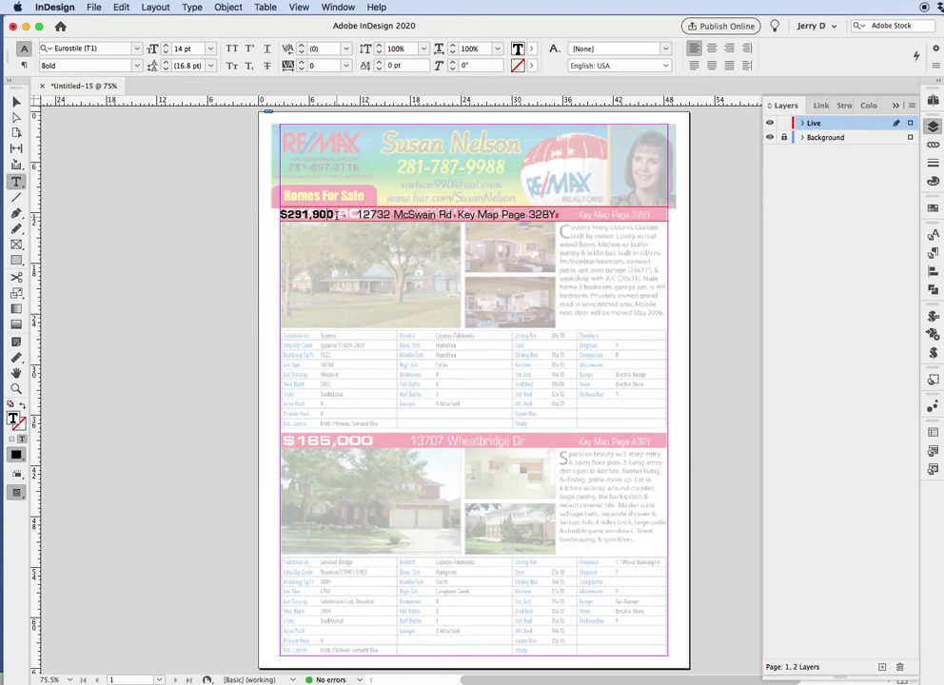
{"action": "left_click_drag", "start_coordinate": [331, 215], "coordinate": [270, 214]}
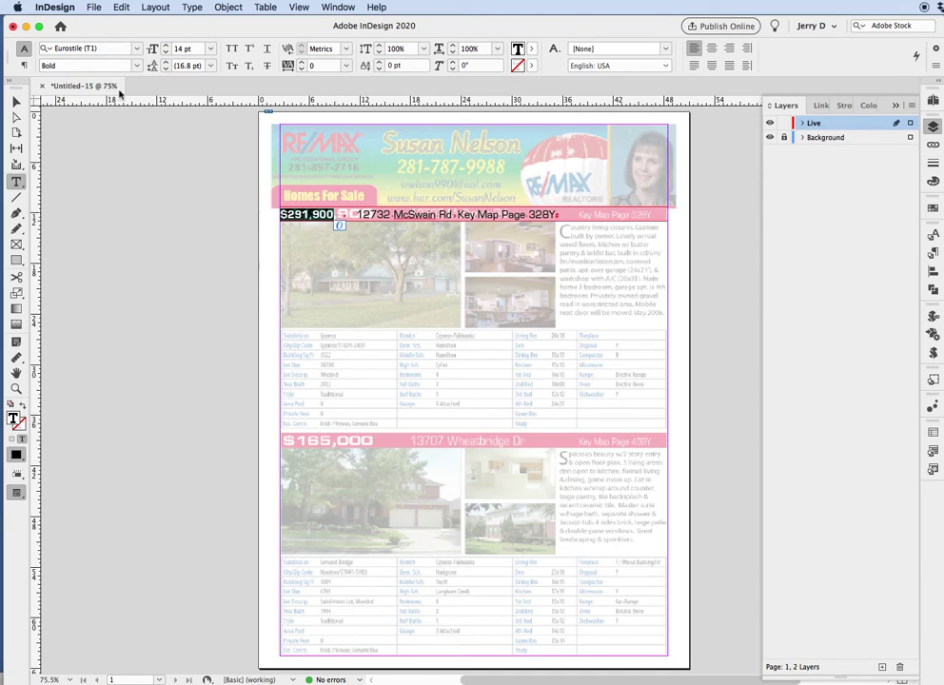
{"action": "left_click", "coordinate": [136, 65]}
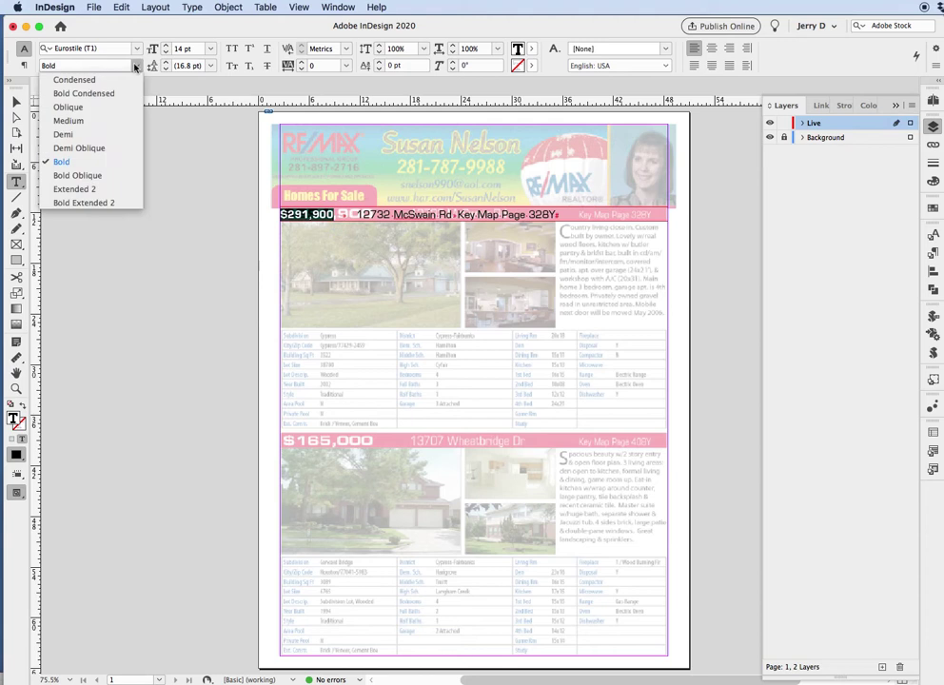
{"action": "left_click", "coordinate": [101, 203]}
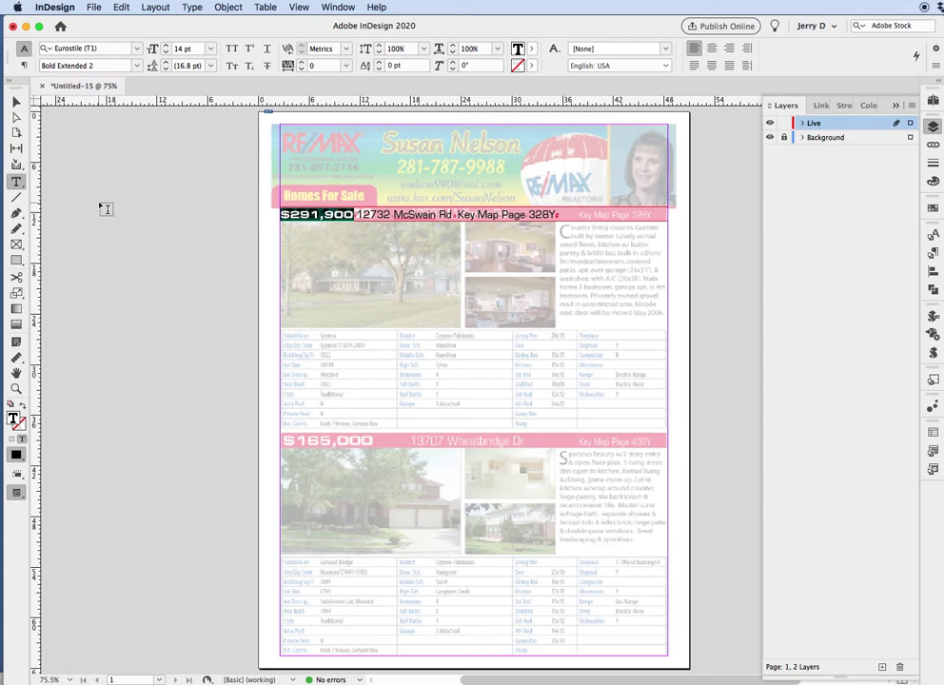
{"action": "key", "text": "super+shift+period"}
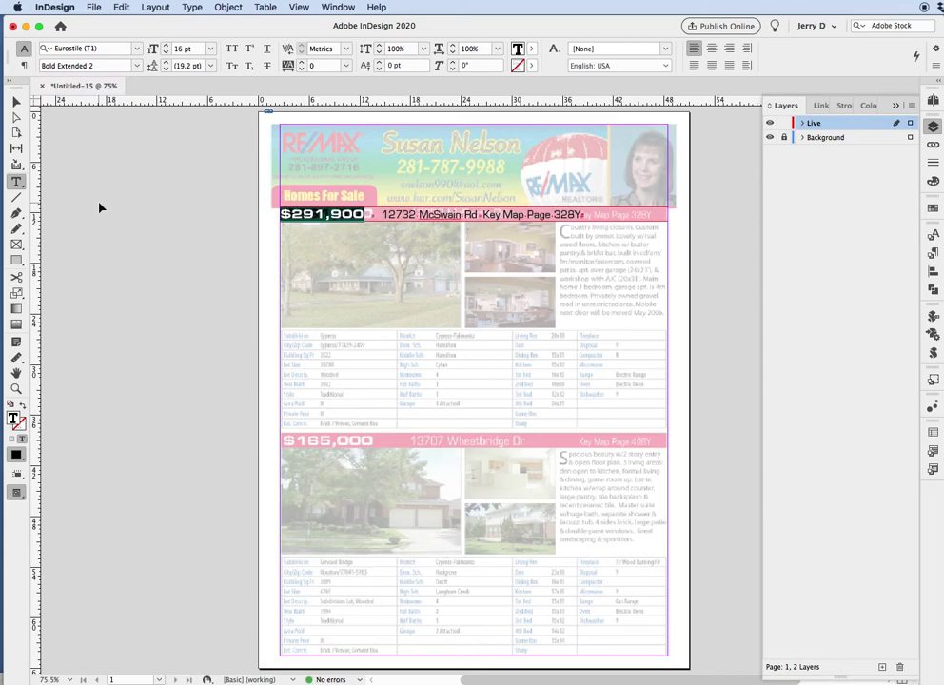
{"action": "left_click", "coordinate": [334, 214]}
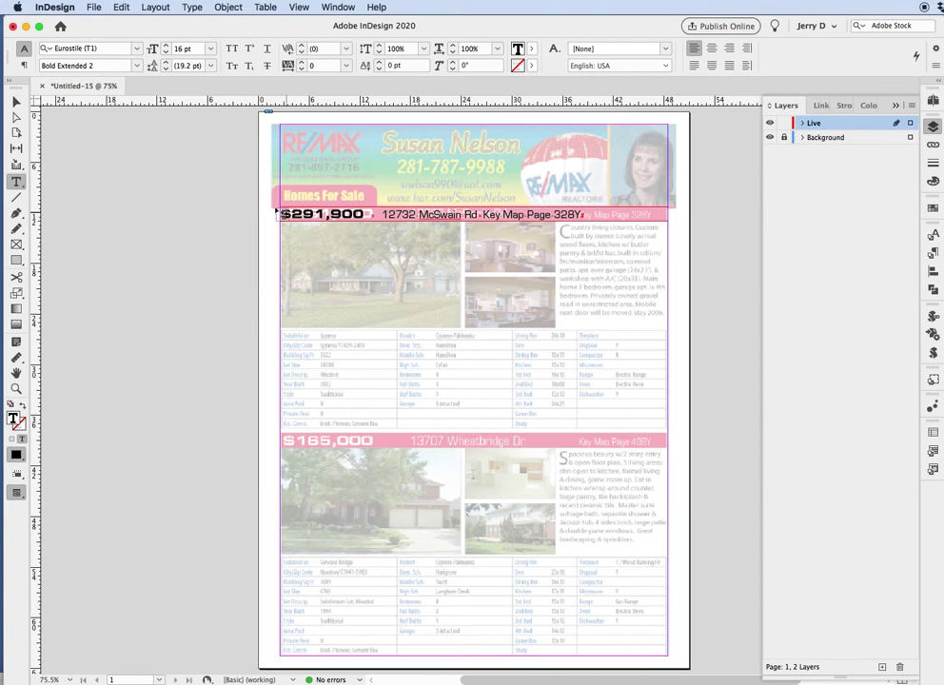
Set the heading text frame's left and right inset spacing to 0p6 in its Text Frame Options
{"action": "left_click", "coordinate": [16, 100]}
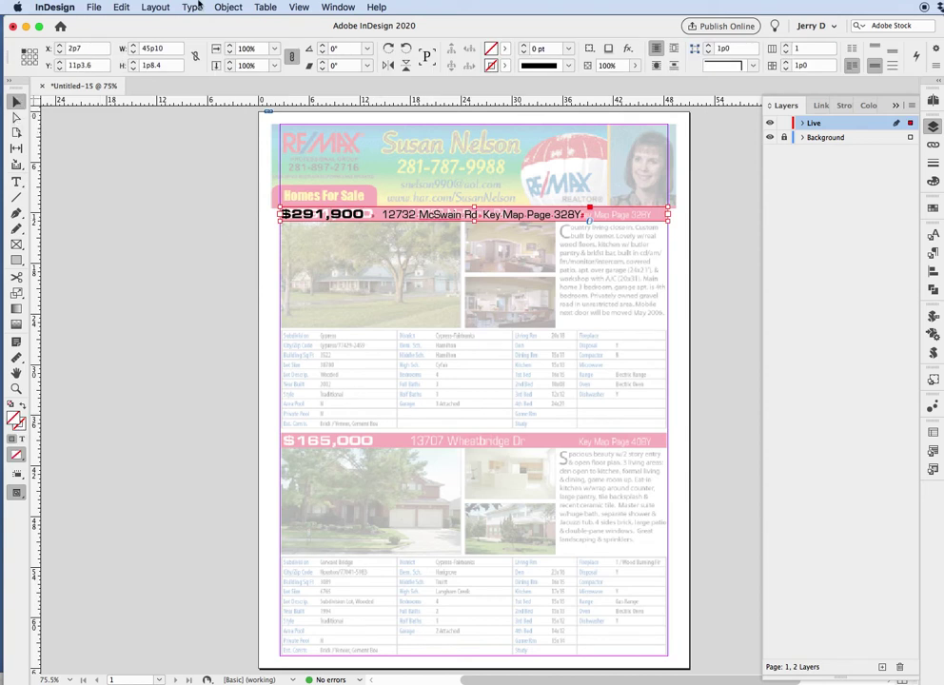
{"action": "left_click", "coordinate": [229, 7]}
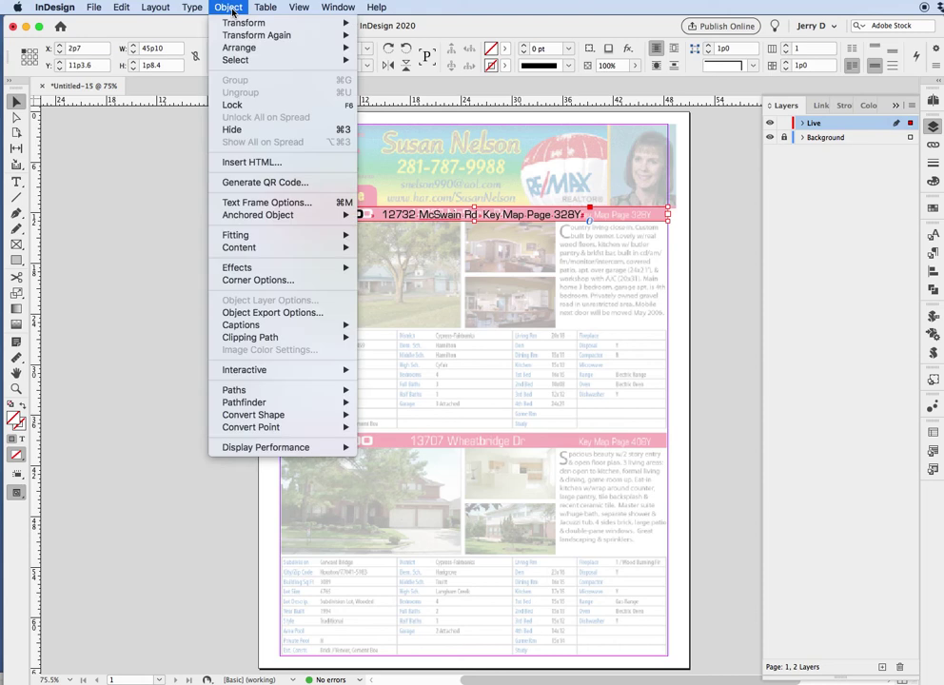
{"action": "left_click", "coordinate": [255, 203]}
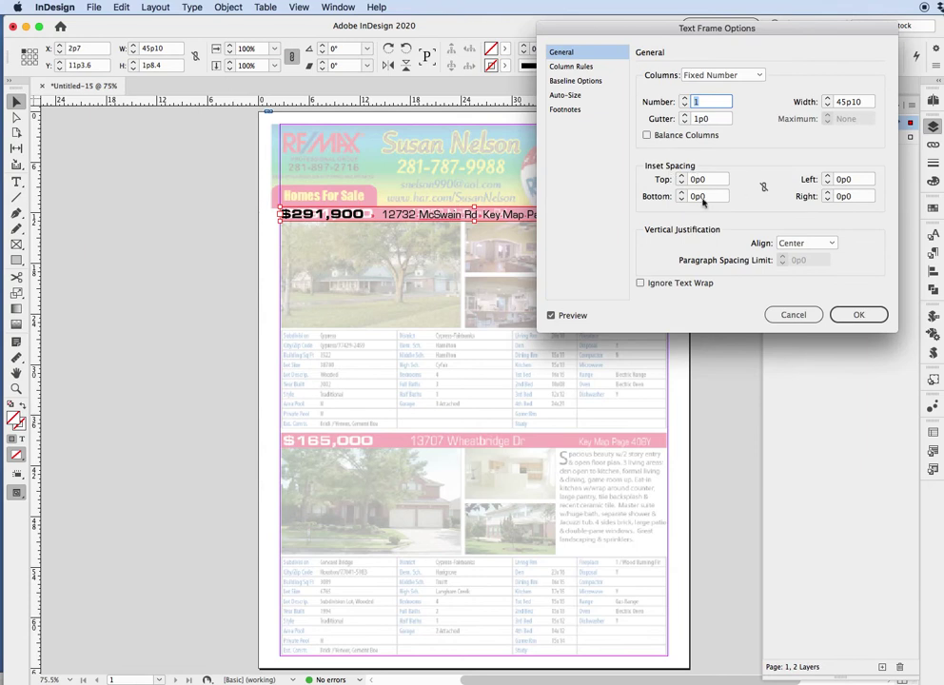
{"action": "left_click", "coordinate": [844, 180]}
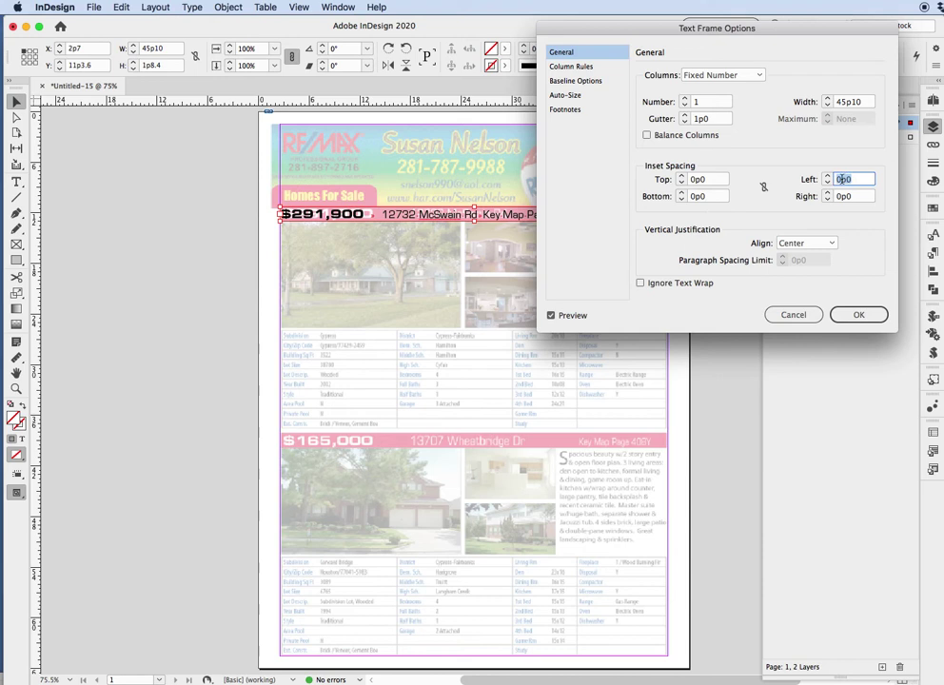
{"action": "type", "text": "1"}
{"action": "key", "text": "Tab"}
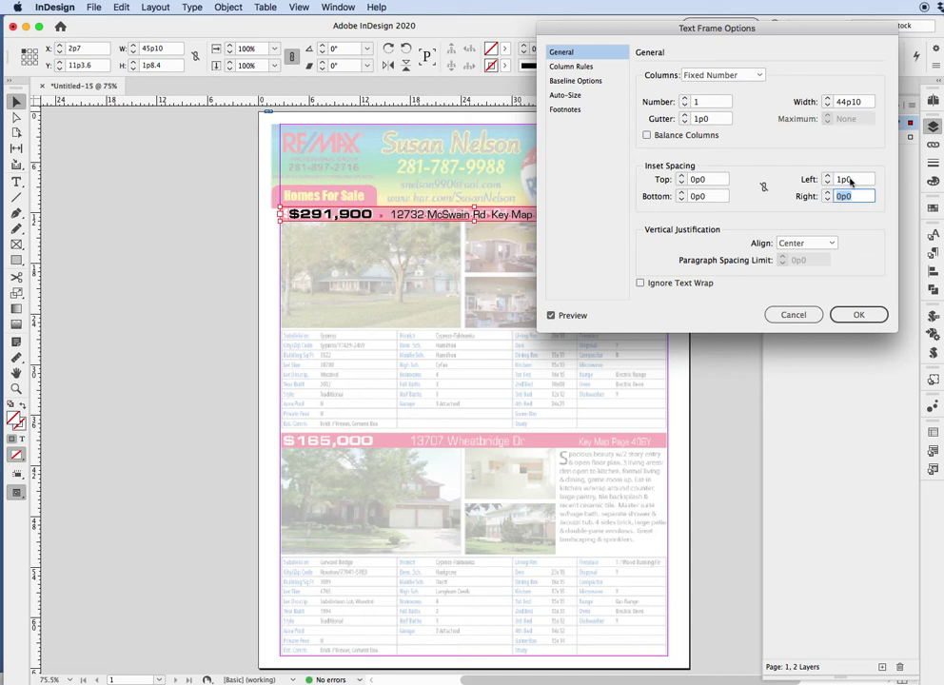
{"action": "left_click", "coordinate": [842, 180]}
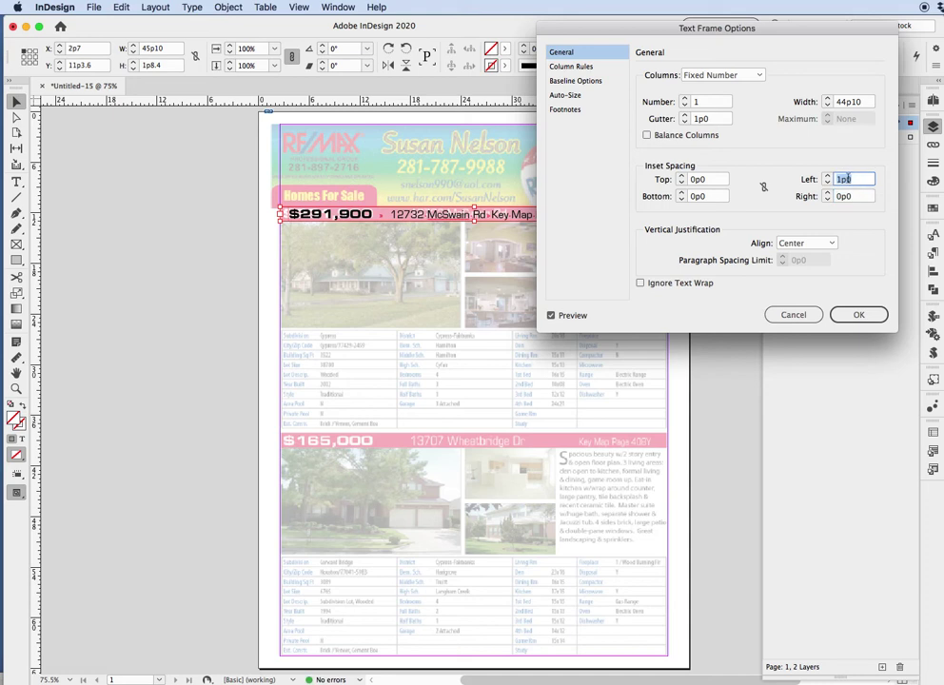
{"action": "type", "text": "p6"}
{"action": "key", "text": "Tab"}
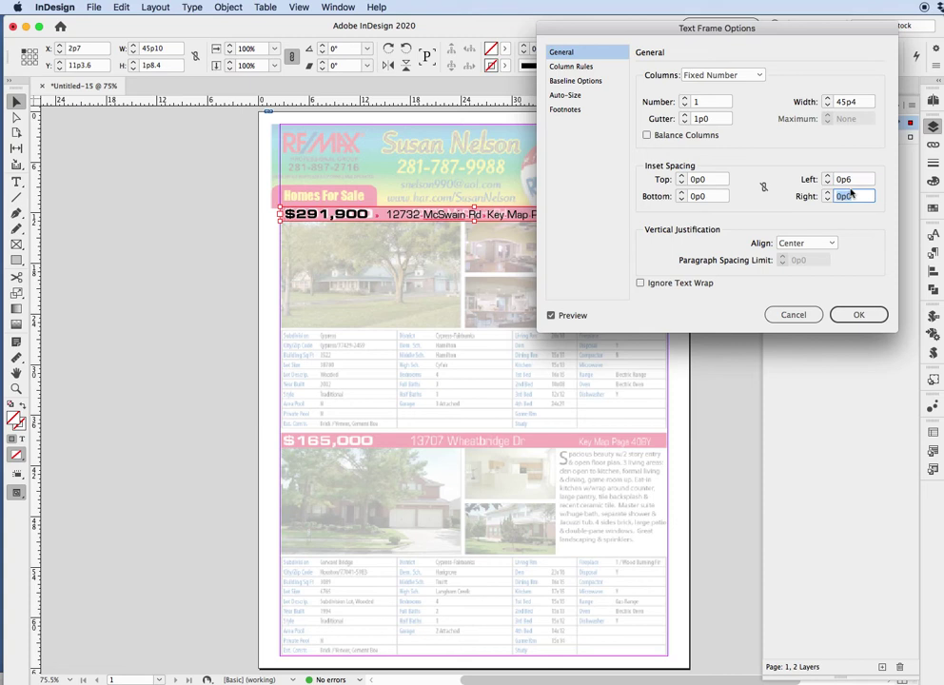
{"action": "type", "text": "p6"}
{"action": "key", "text": "Return"}
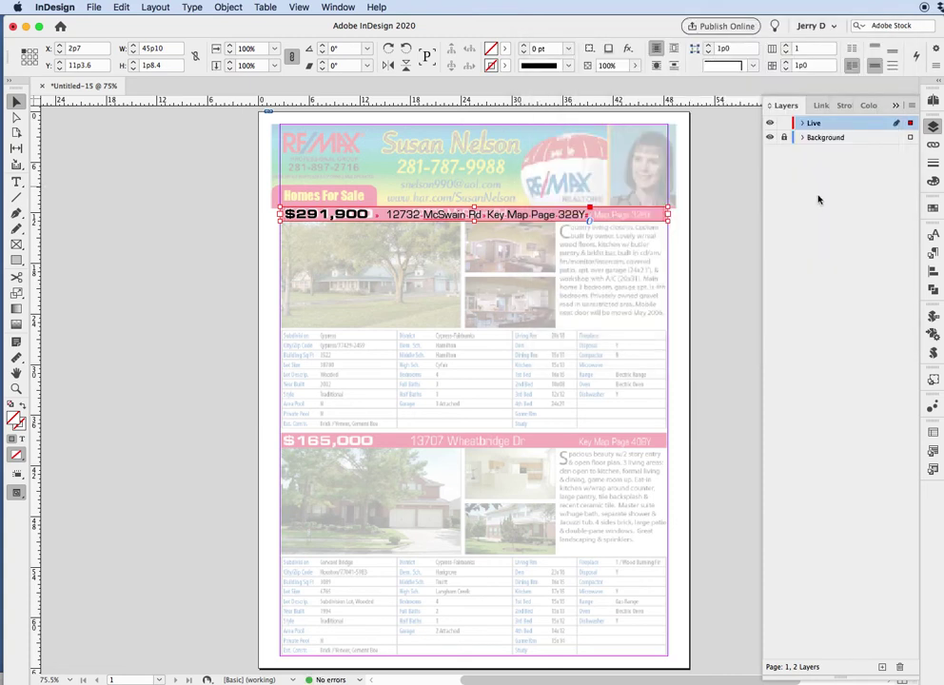
Add a left-aligned tab stop at about 15p2 to the whole heading line to position the address
{"action": "left_click", "coordinate": [390, 215]}
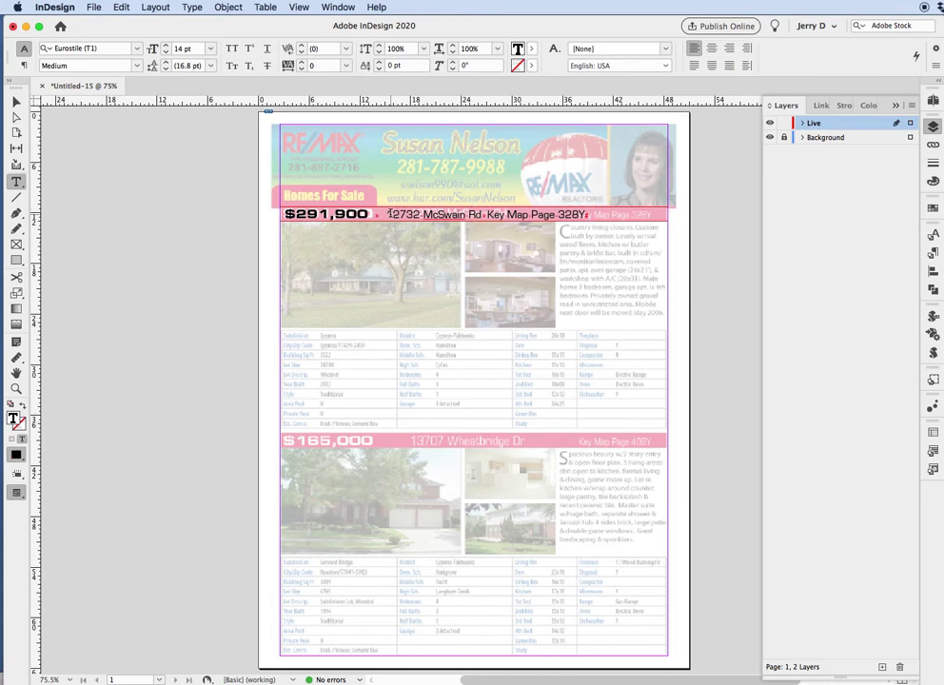
{"action": "scroll", "coordinate": [392, 217], "scroll_direction": "up", "scroll_amount": 3}
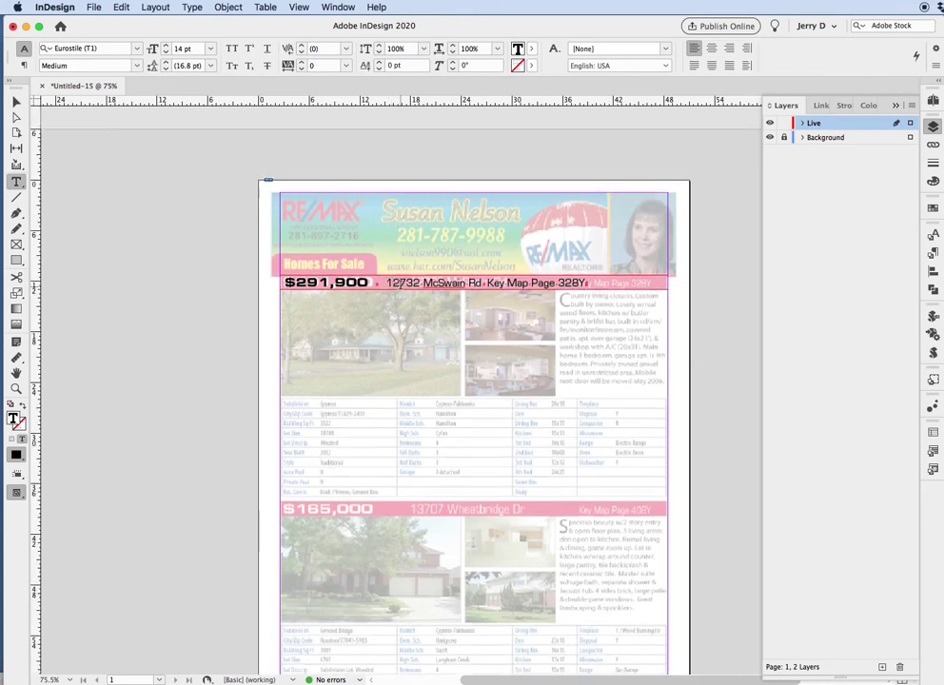
{"action": "double_click", "coordinate": [403, 283]}
{"action": "key", "text": "shift+Home"}
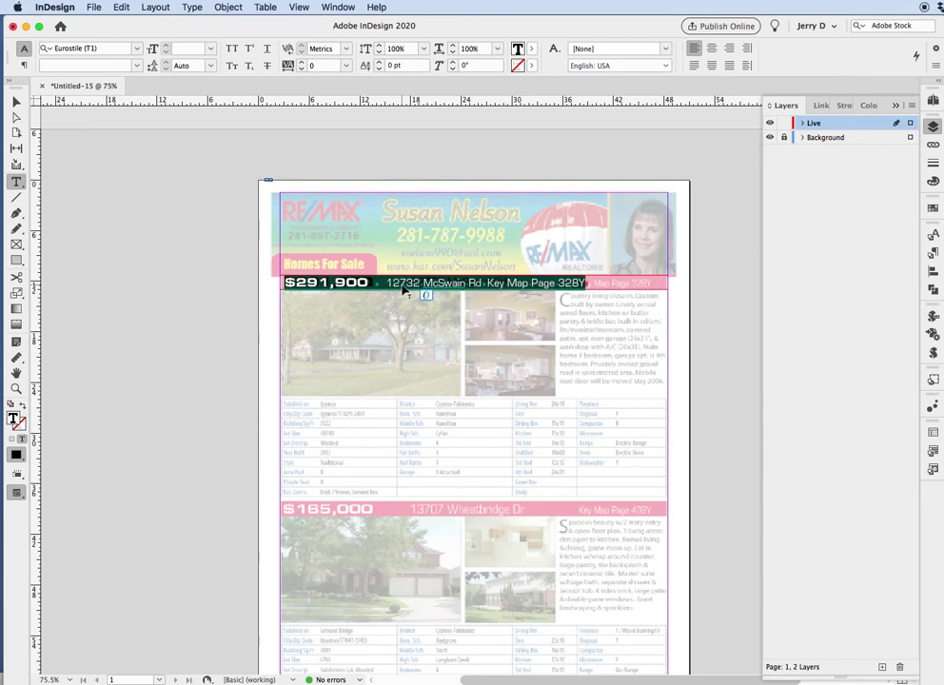
{"action": "left_click", "coordinate": [188, 7]}
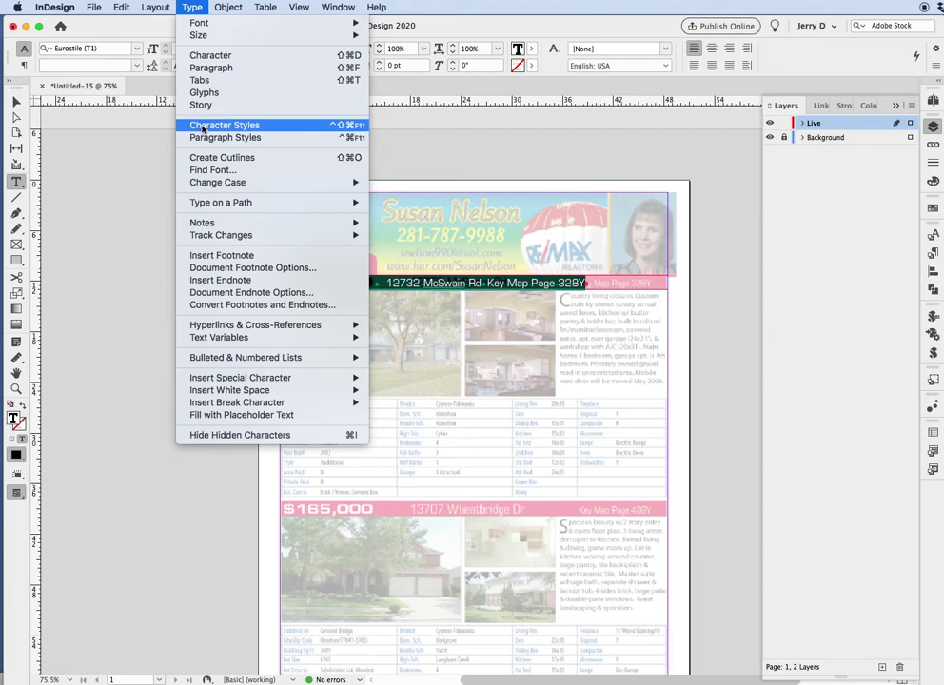
{"action": "mouse_move", "coordinate": [212, 186]}
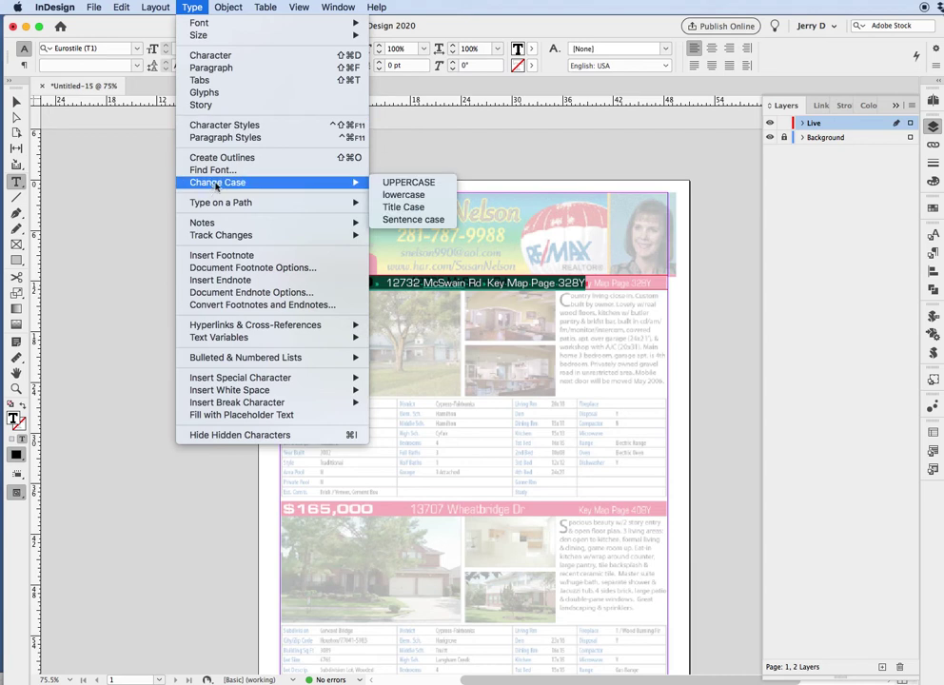
{"action": "left_click", "coordinate": [212, 82]}
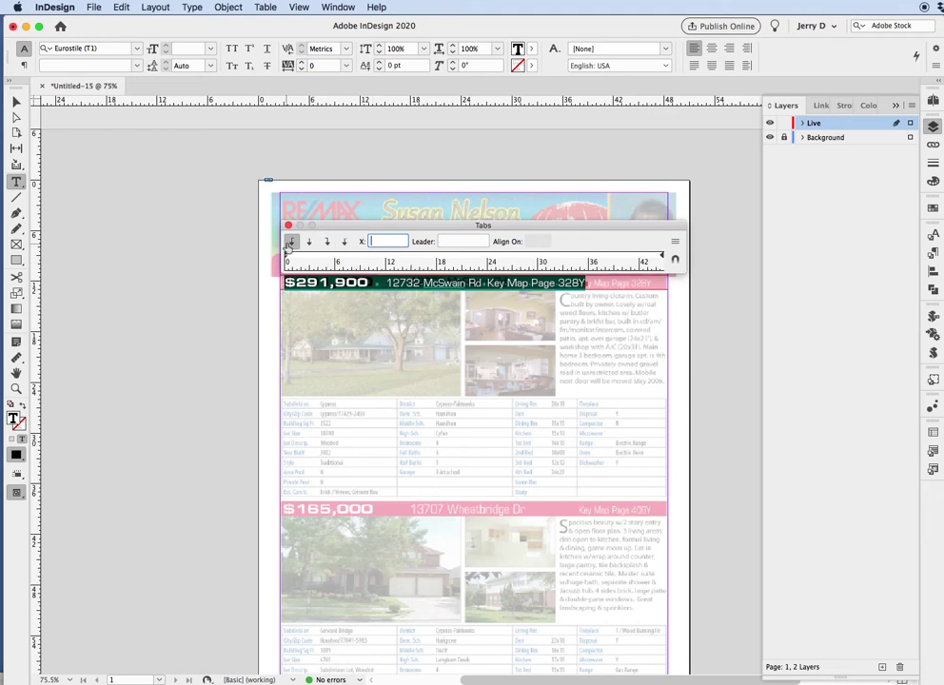
{"action": "left_click", "coordinate": [433, 259]}
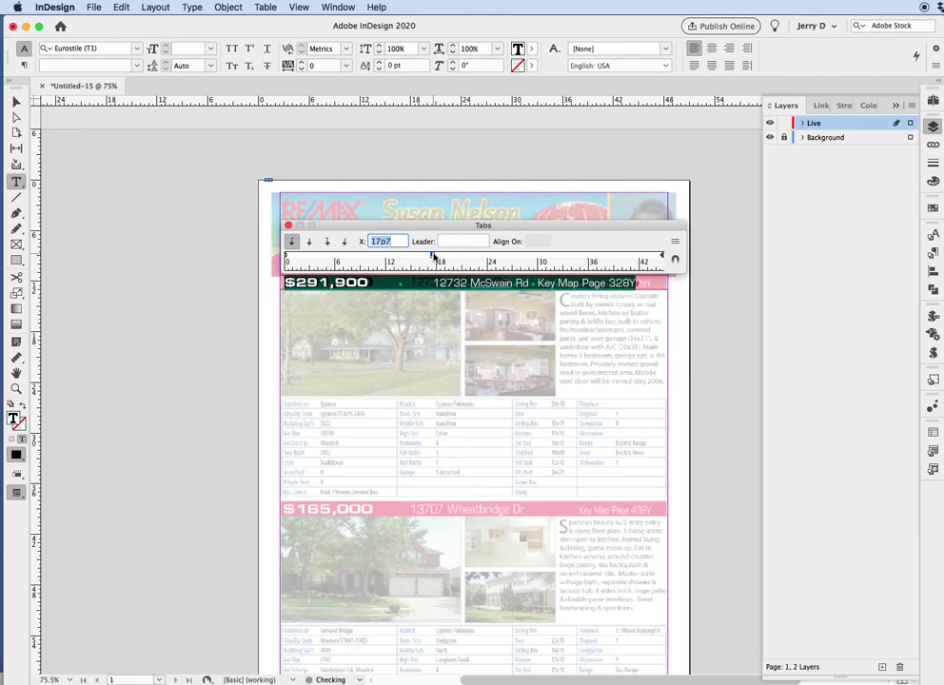
{"action": "left_click_drag", "start_coordinate": [433, 259], "coordinate": [413, 255]}
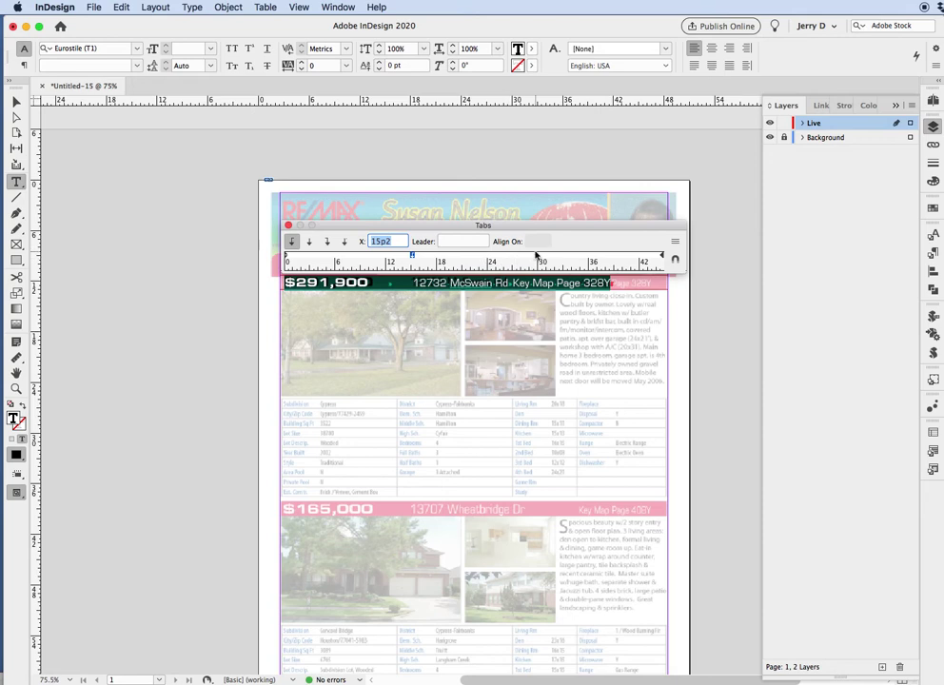
Add a second left-aligned tab stop at about 31p11 to position the "Key Map Page 328Y" text
{"action": "left_click", "coordinate": [530, 257]}
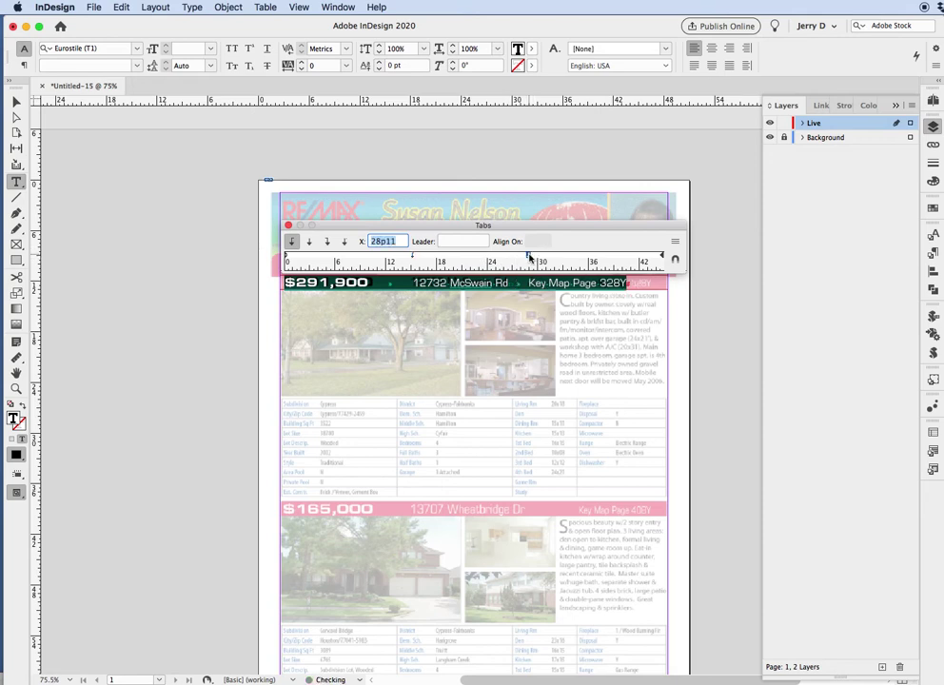
{"action": "left_click_drag", "start_coordinate": [530, 257], "coordinate": [555, 255]}
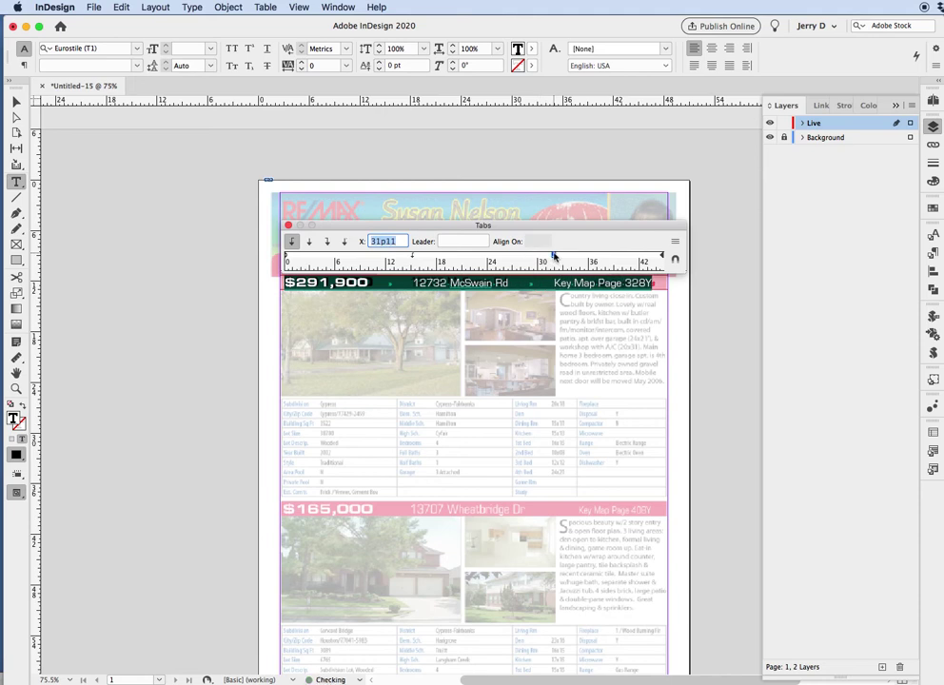
{"action": "left_click", "coordinate": [288, 225]}
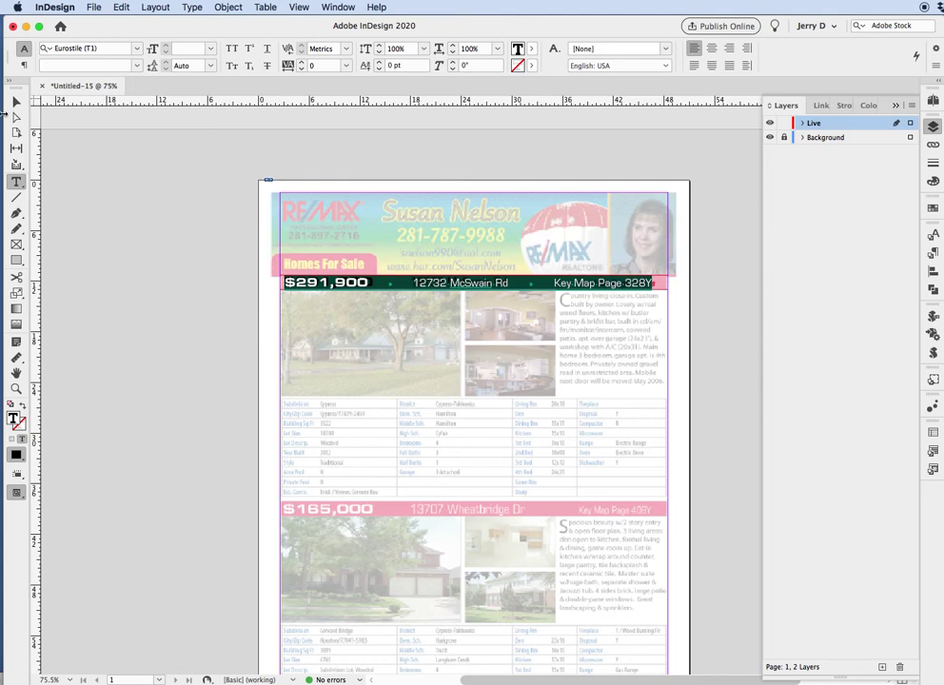
Fill the heading text frame with red (C=0, M=97, Y=100, K=0) and color its text white with a 0% black tint
{"action": "left_click", "coordinate": [16, 102]}
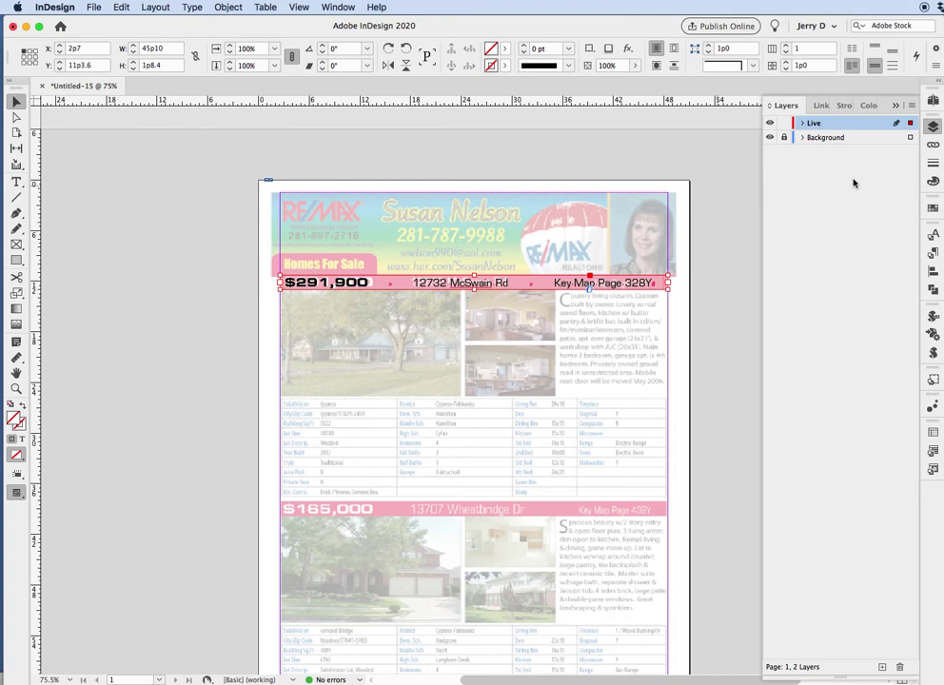
{"action": "left_click", "coordinate": [933, 182]}
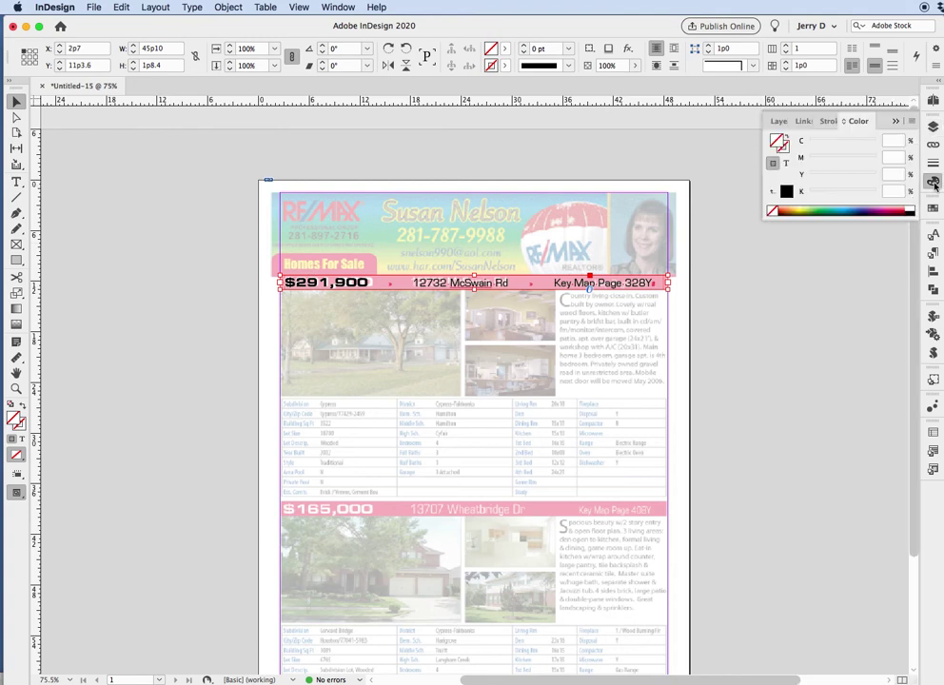
{"action": "left_click", "coordinate": [784, 207]}
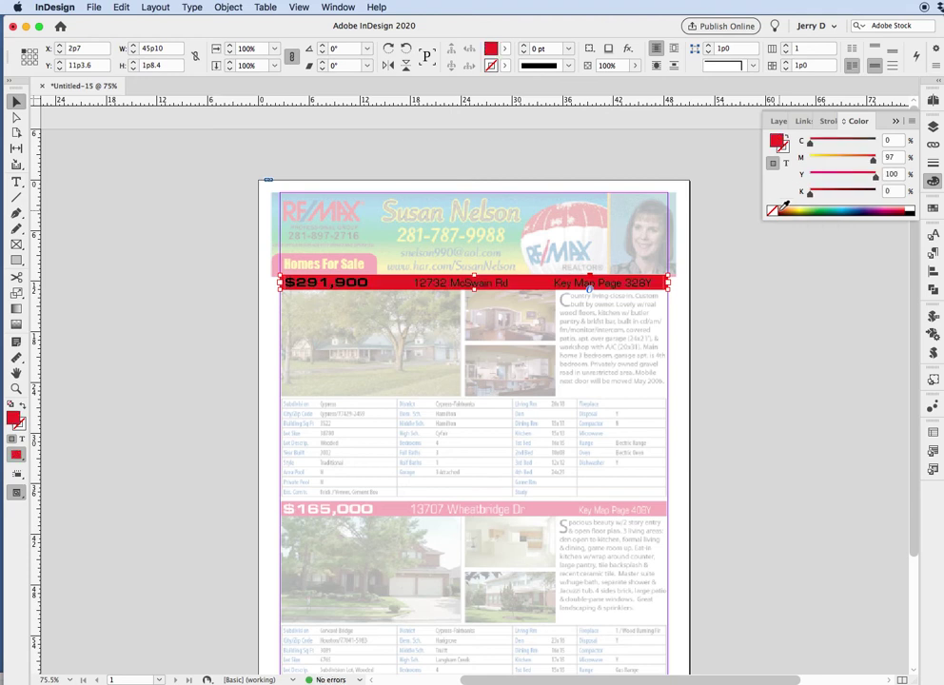
{"action": "left_click", "coordinate": [786, 164]}
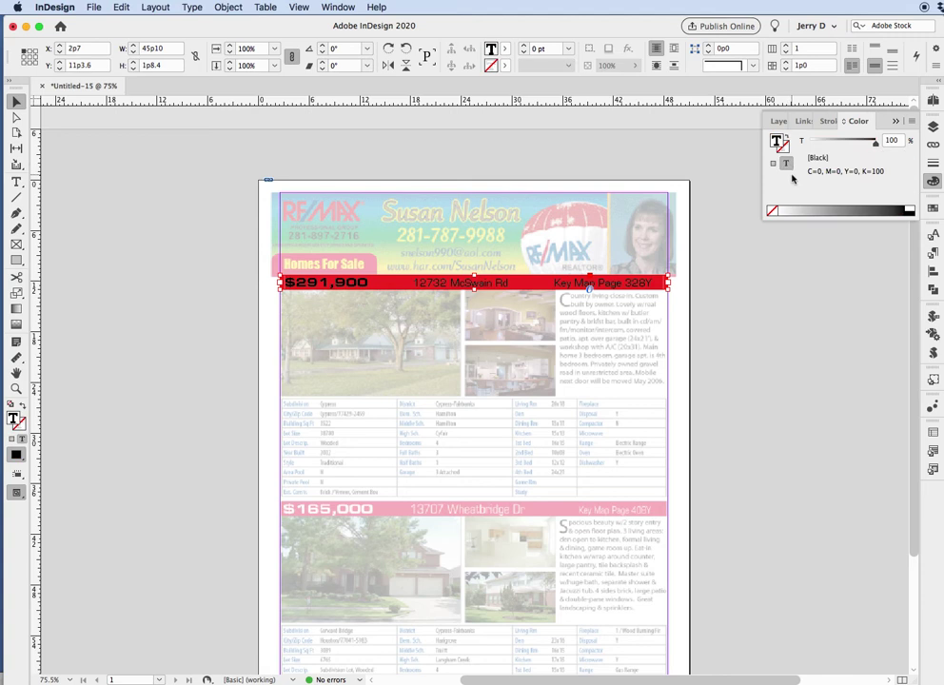
{"action": "left_click", "coordinate": [910, 209]}
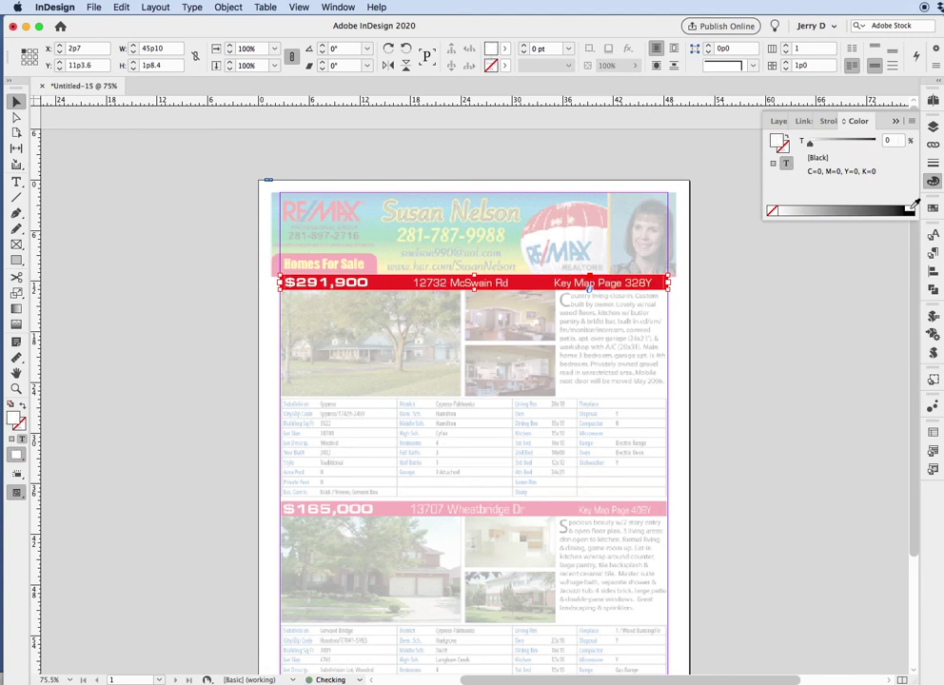
{"action": "left_click", "coordinate": [824, 300]}
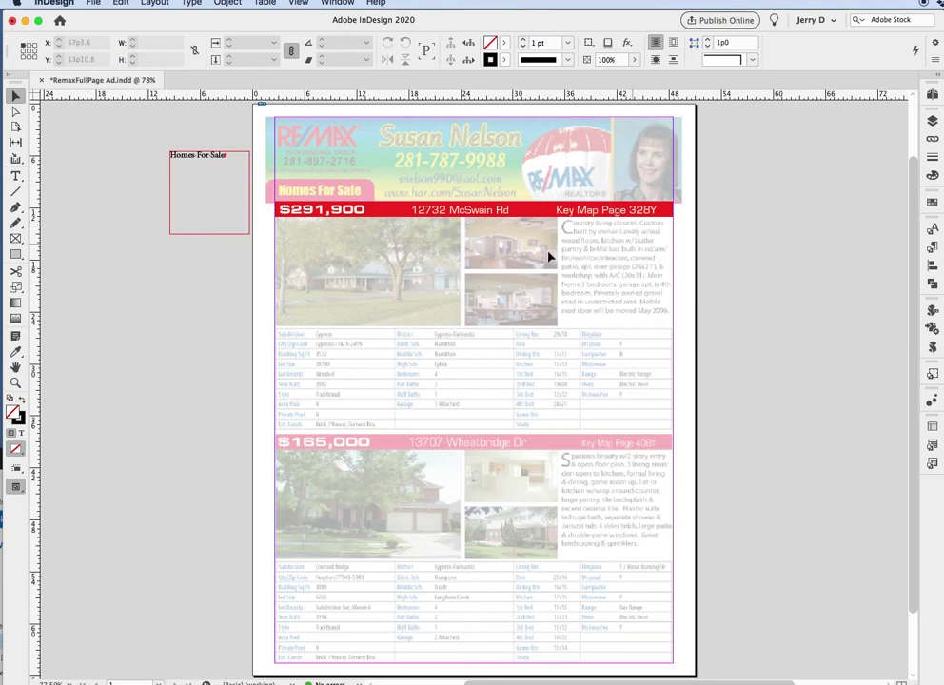
Shrink the pasteboard's "Homes For Sale" text frame to about 7p1 by 1p8 and move it onto the faded pink tab above the price
{"action": "key", "text": "super+space"}
{"action": "left_click_drag", "start_coordinate": [159, 141], "coordinate": [399, 306]}
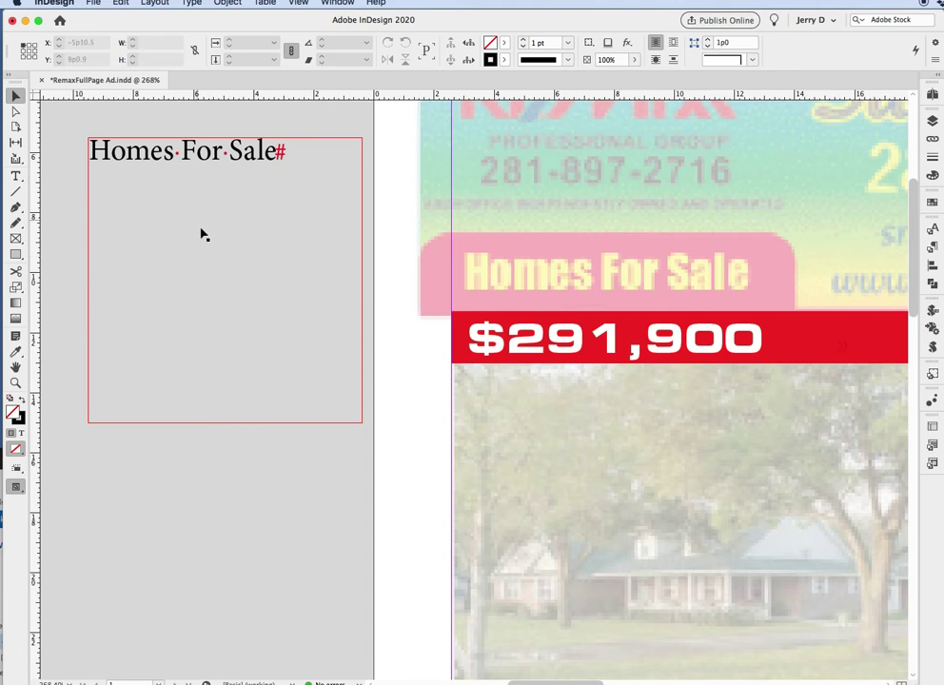
{"action": "left_click", "coordinate": [362, 423]}
{"action": "left_click_drag", "start_coordinate": [362, 422], "coordinate": [301, 188]}
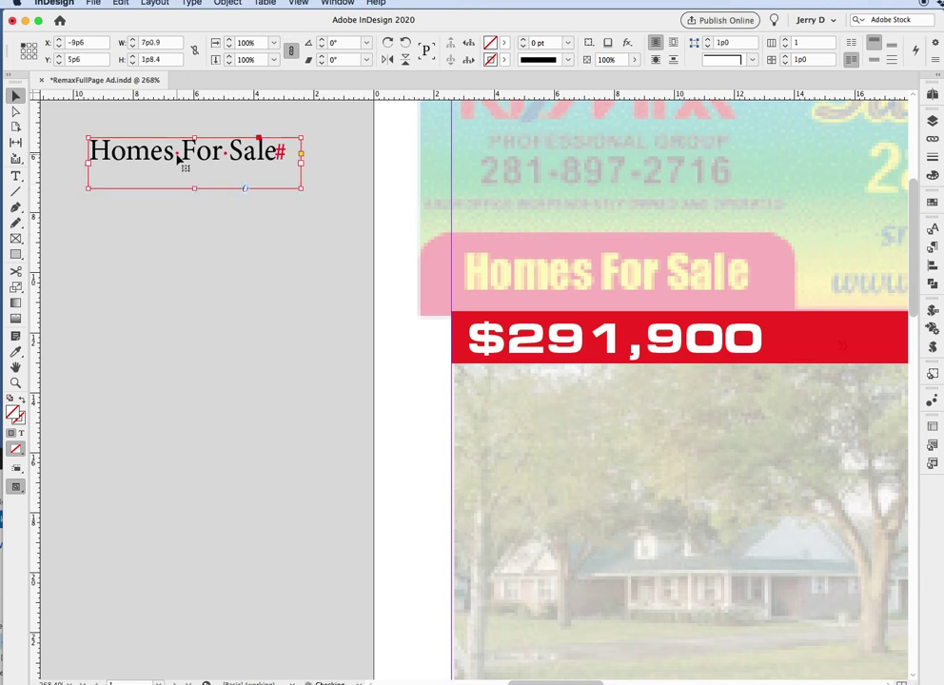
{"action": "left_click_drag", "start_coordinate": [177, 173], "coordinate": [517, 286]}
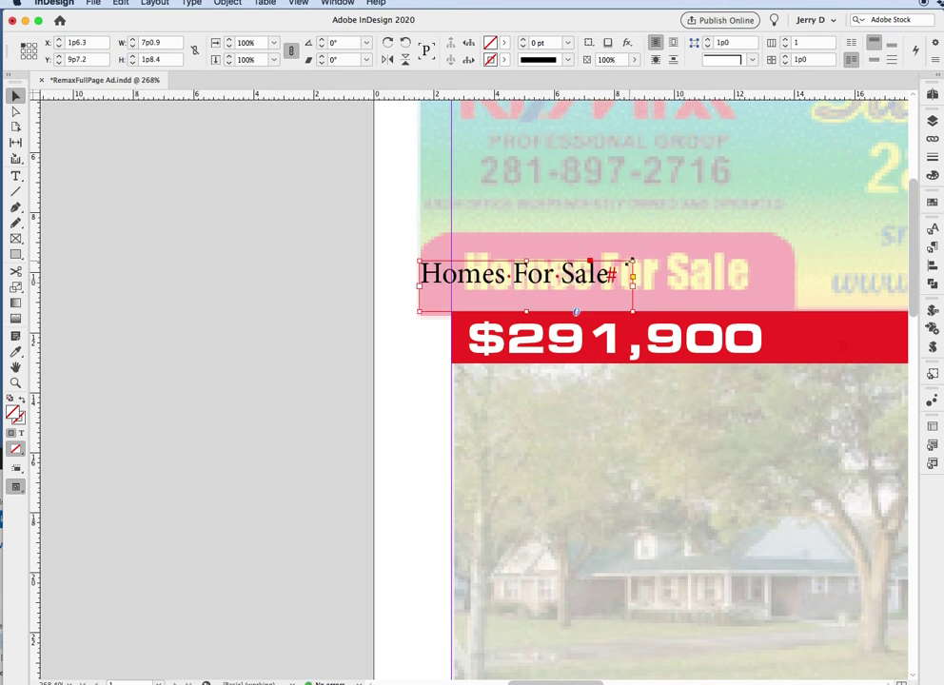
Enlarge the "Homes For Sale" frame to about 12p6 by 2p8 to cover the pink tab, and round its two upper corners at 1p0
{"action": "left_click_drag", "start_coordinate": [632, 260], "coordinate": [795, 234]}
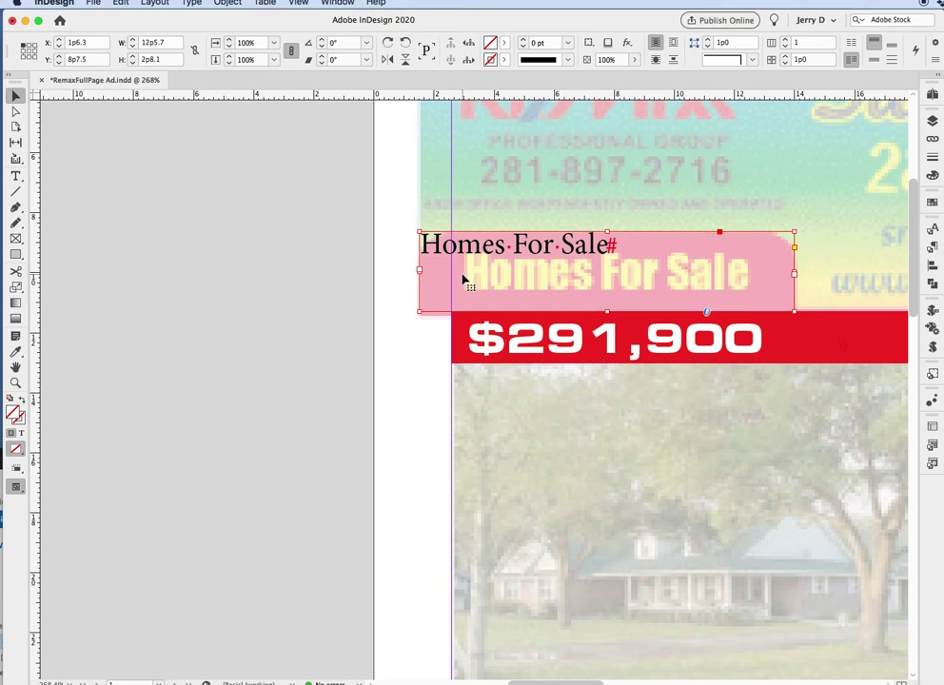
{"action": "left_click", "coordinate": [218, 4]}
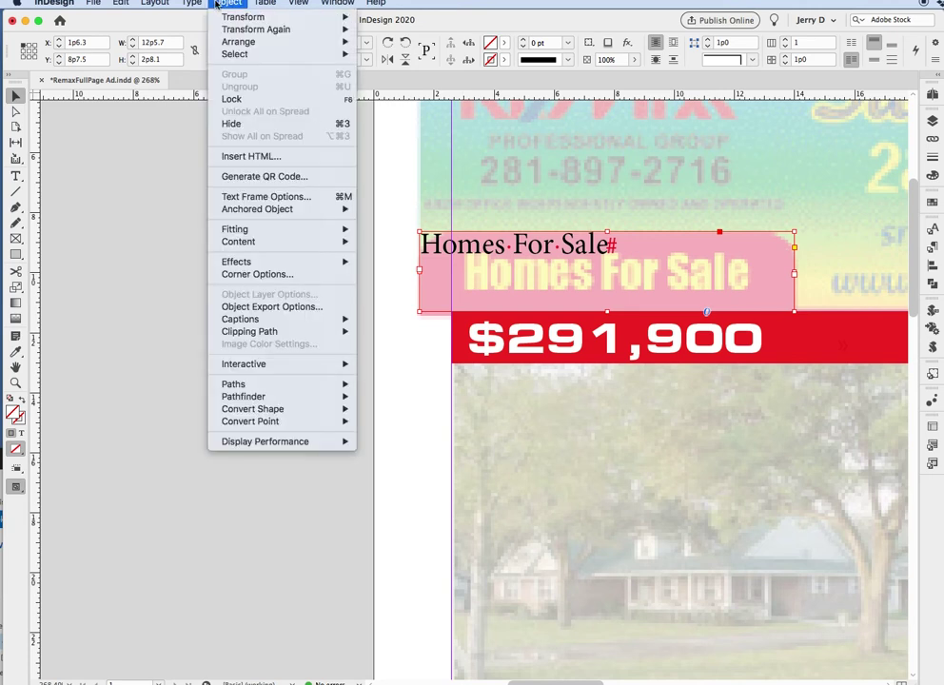
{"action": "left_click", "coordinate": [256, 275]}
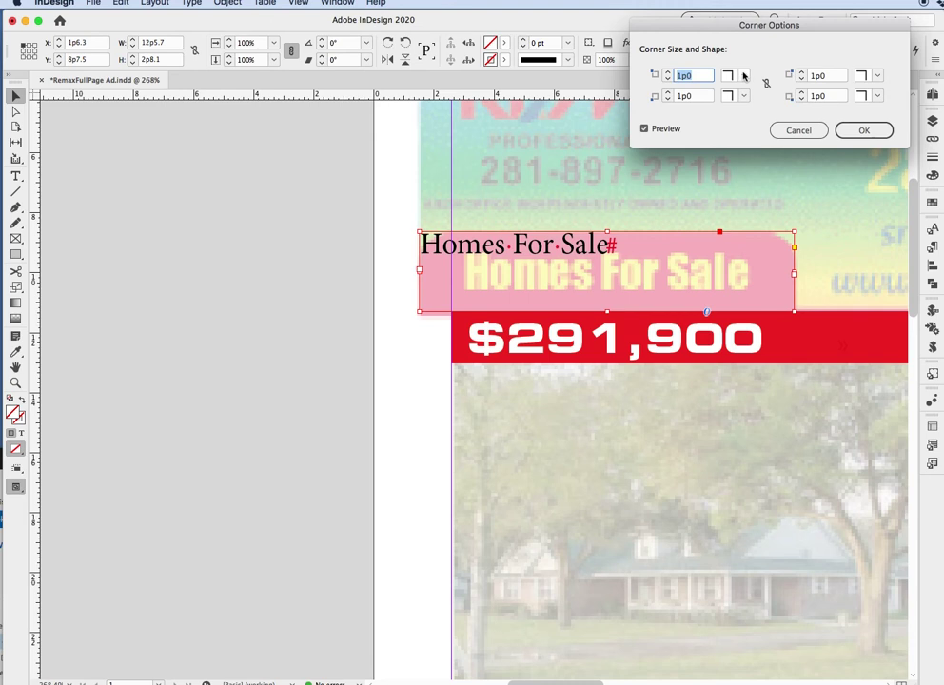
{"action": "left_click", "coordinate": [741, 76]}
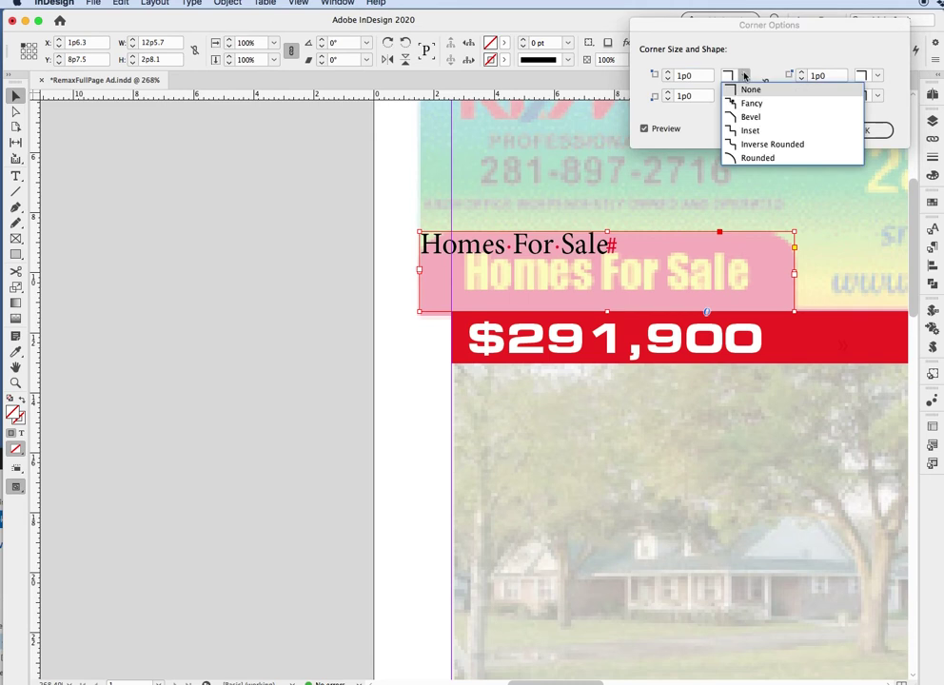
{"action": "left_click", "coordinate": [751, 157]}
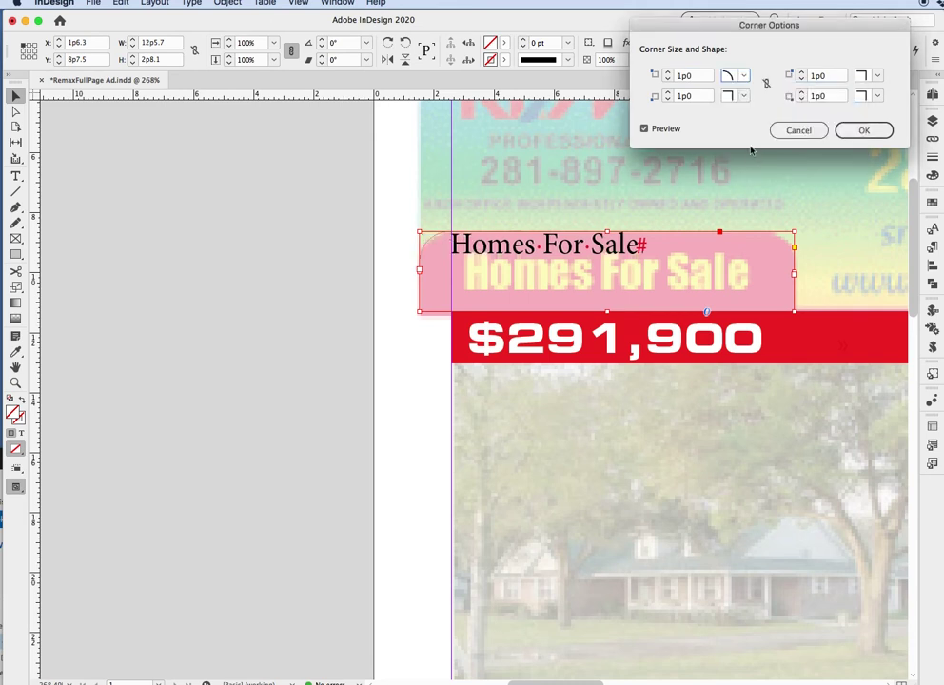
{"action": "left_click", "coordinate": [877, 75]}
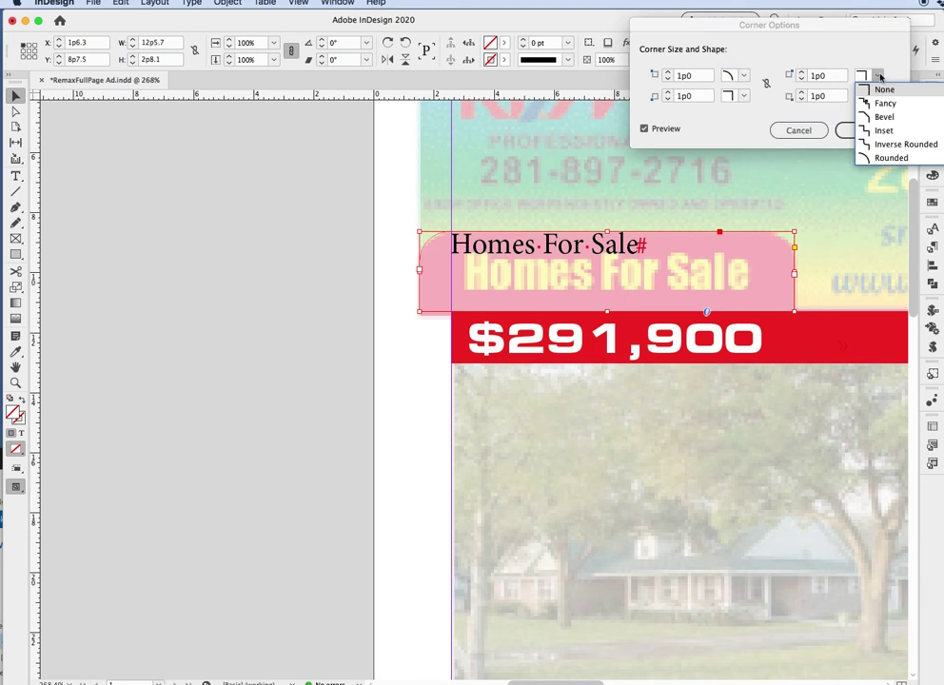
{"action": "left_click", "coordinate": [900, 158]}
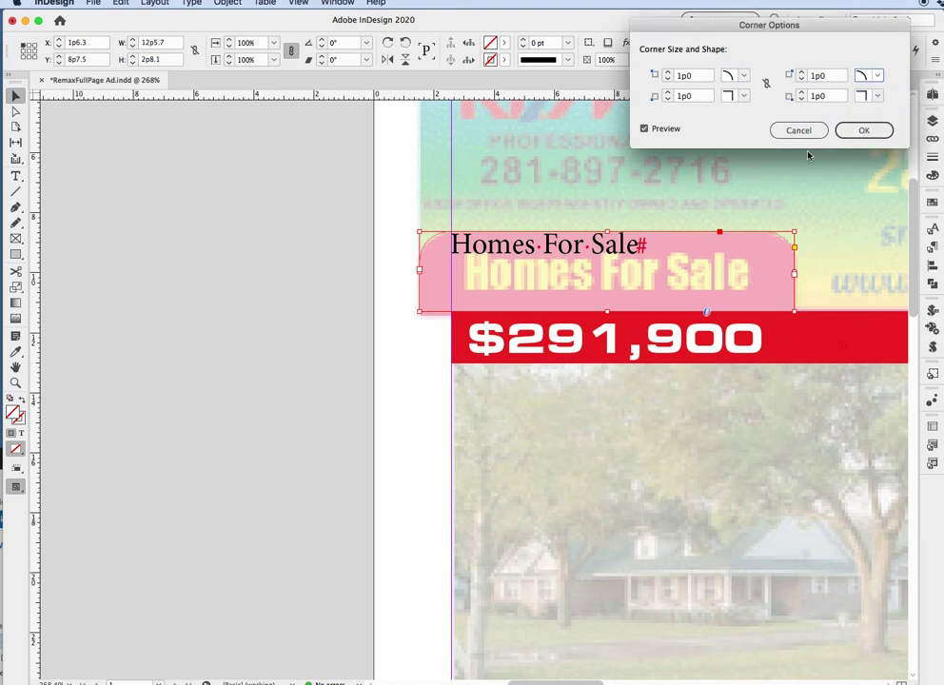
{"action": "left_click", "coordinate": [861, 130]}
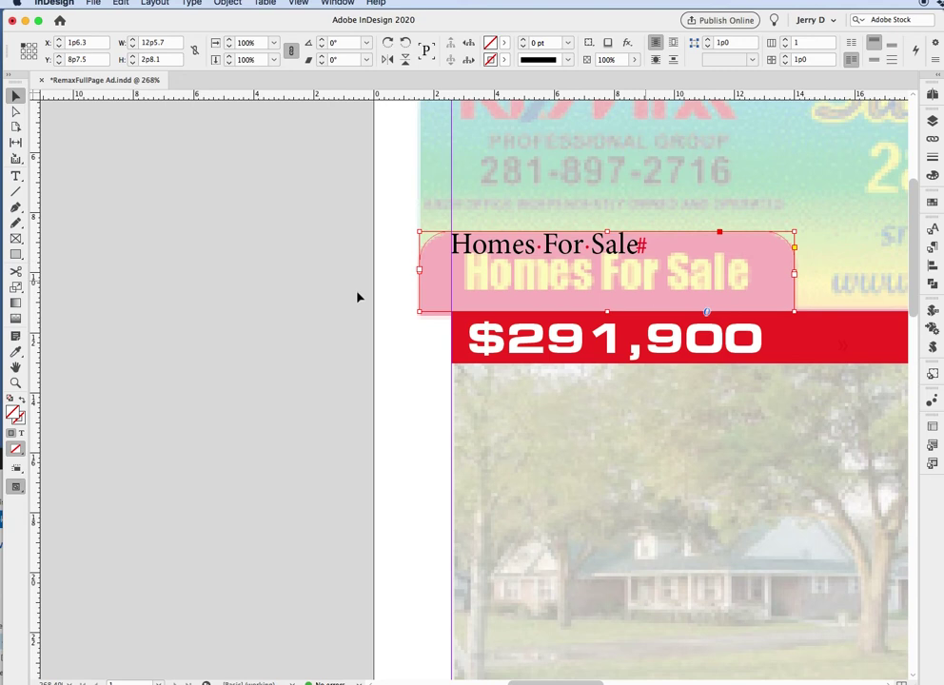
Set the "Homes For Sale" text in Impact and center it horizontally in its frame
{"action": "triple_click", "coordinate": [497, 253]}
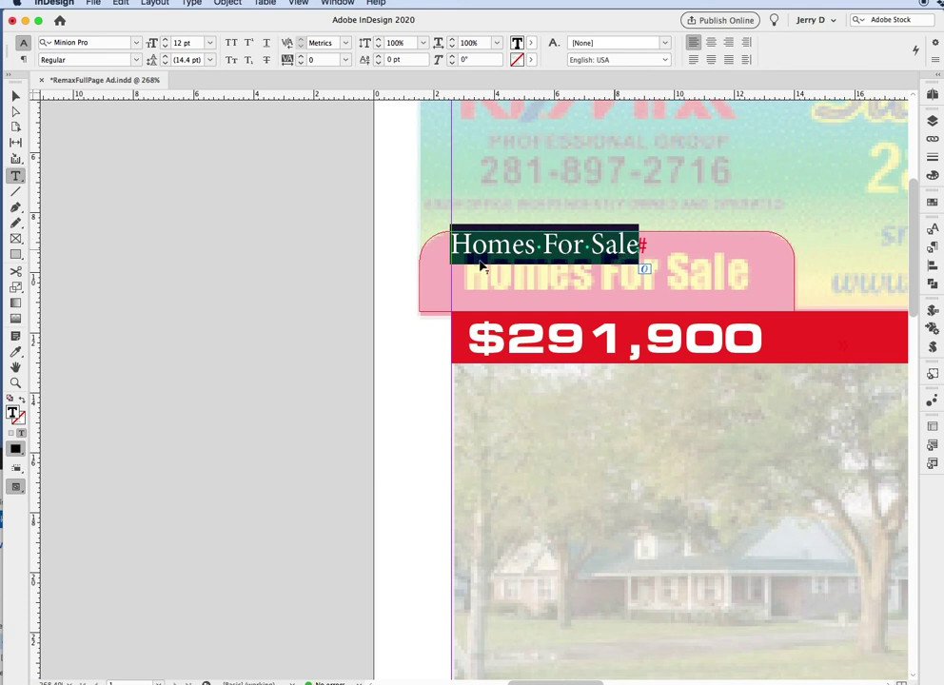
{"action": "key", "text": "super+alt+shift+m"}
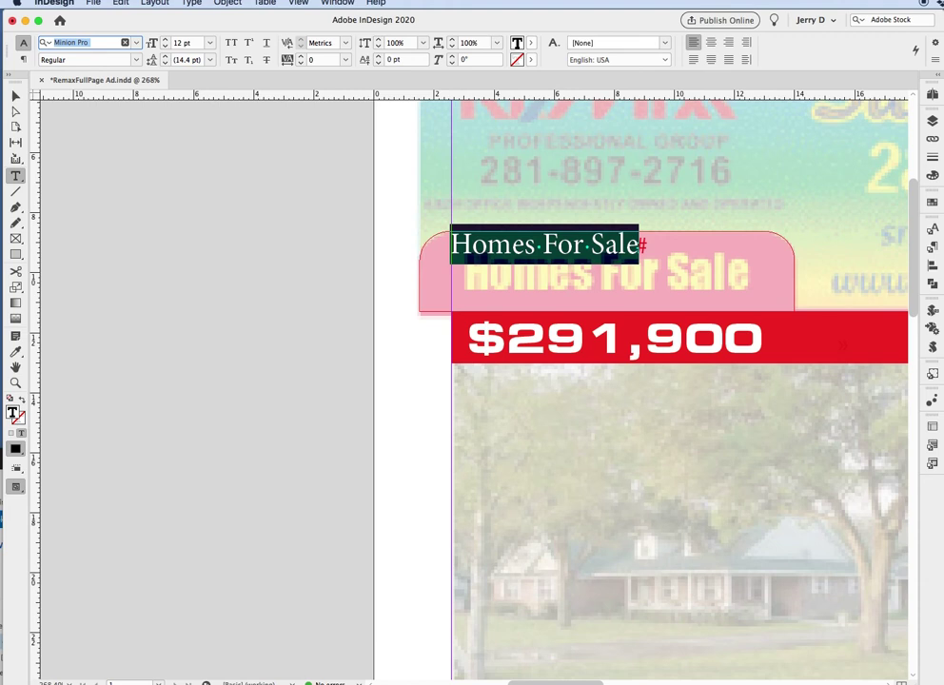
{"action": "type", "text": "imp"}
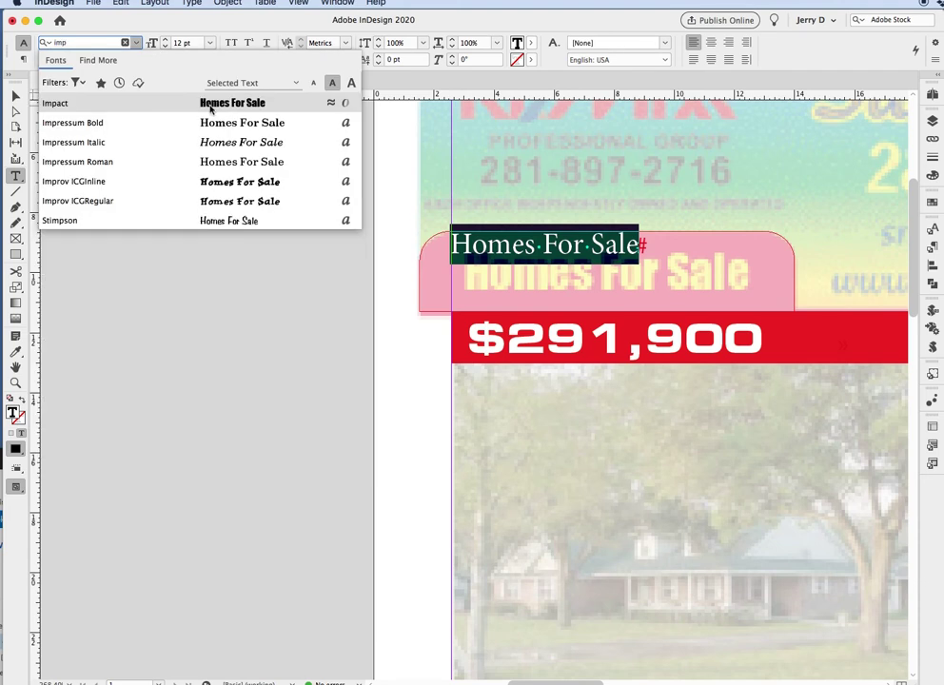
{"action": "left_click", "coordinate": [210, 109]}
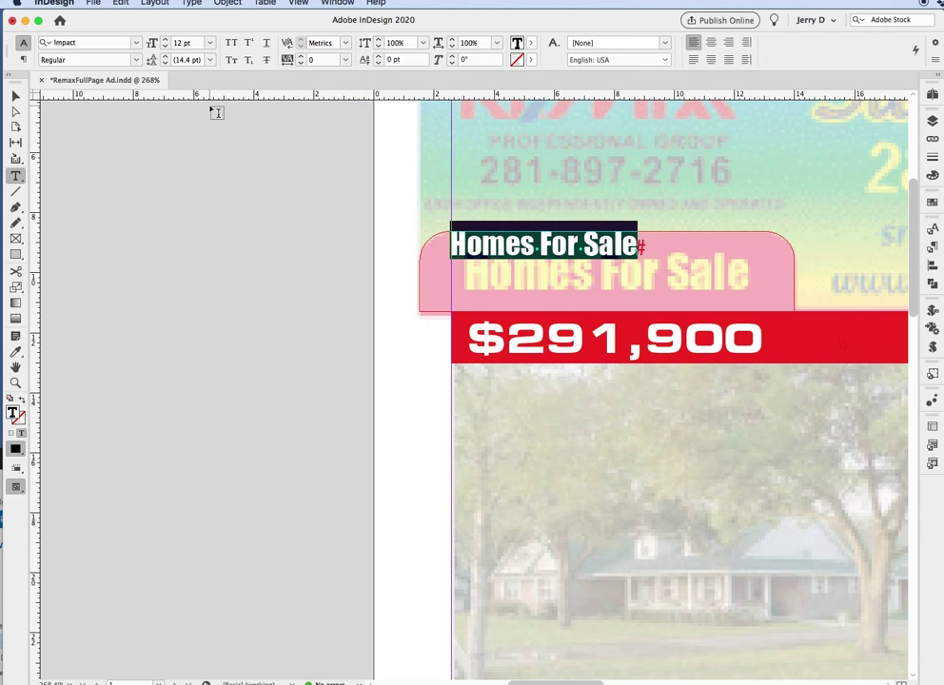
{"action": "key", "text": "super+shift+c"}
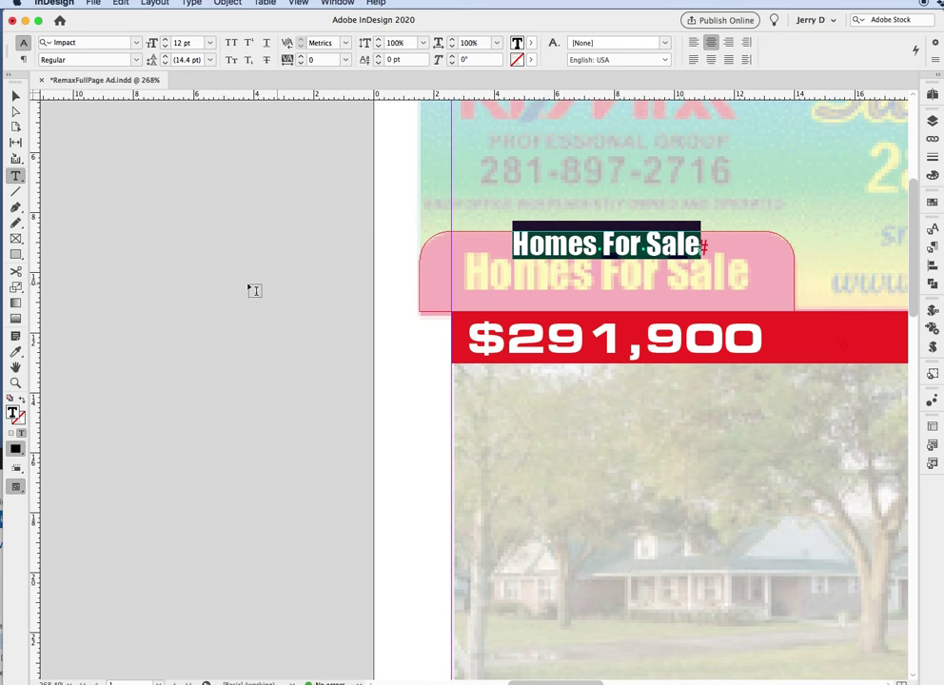
Set the "Homes For Sale" frame's vertical justification to Center
{"action": "left_click", "coordinate": [15, 96]}
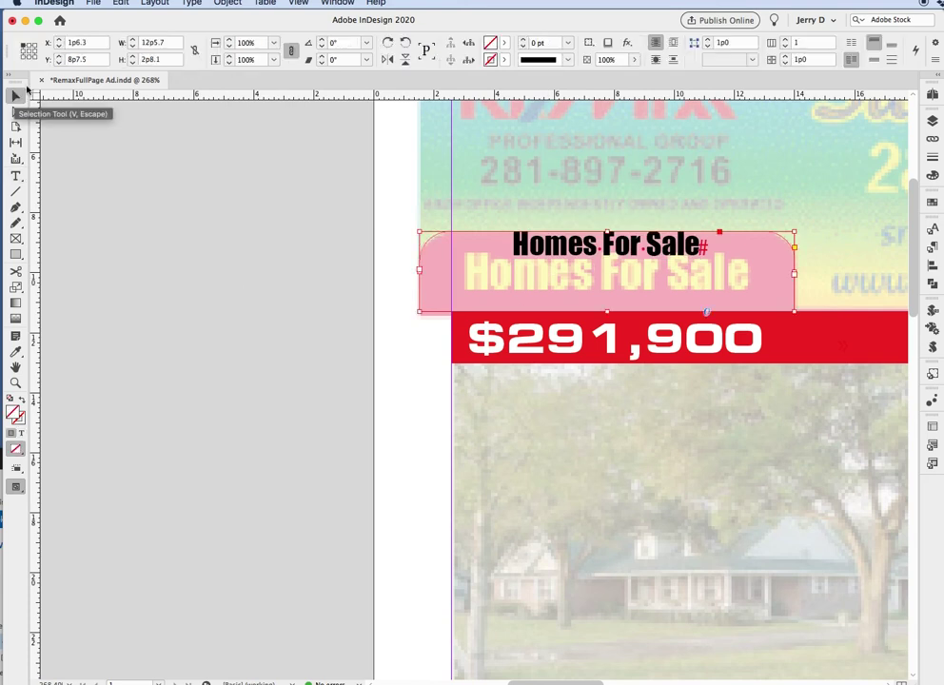
{"action": "left_click", "coordinate": [226, 3]}
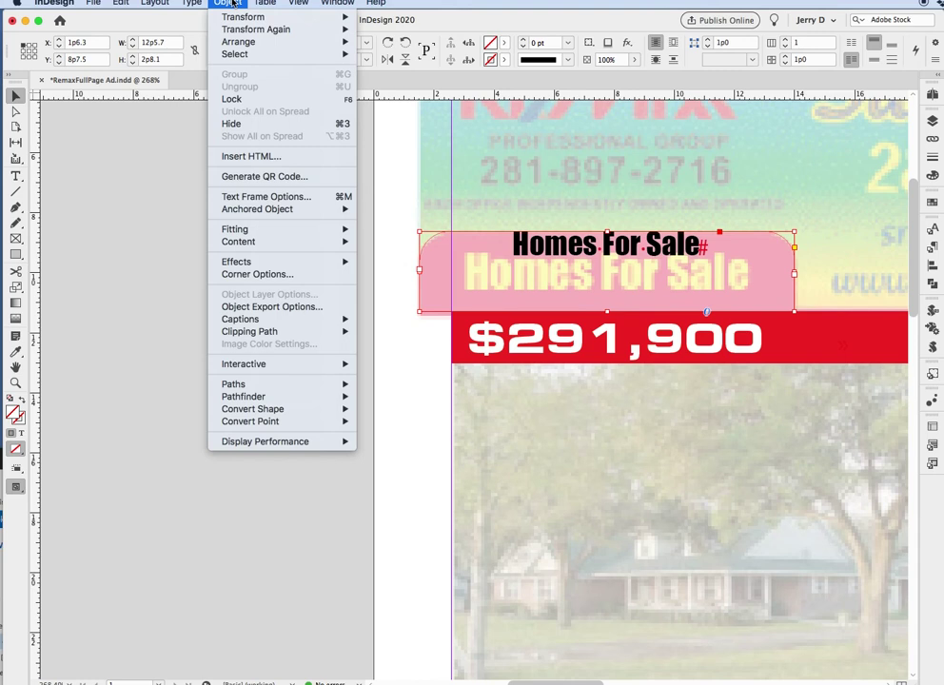
{"action": "left_click", "coordinate": [280, 197]}
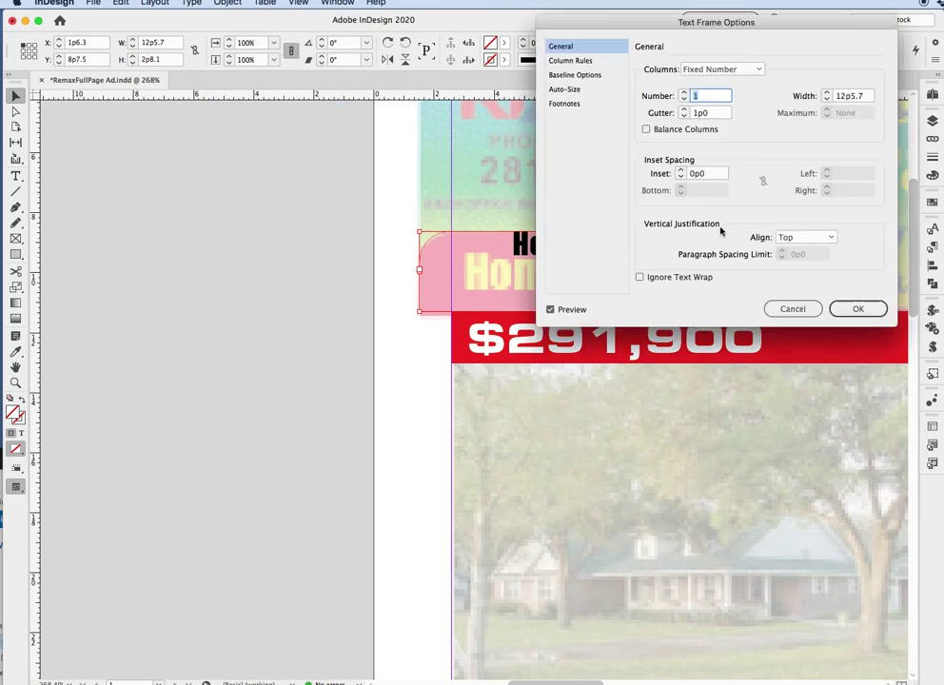
{"action": "left_click", "coordinate": [824, 236]}
{"action": "left_click", "coordinate": [798, 261]}
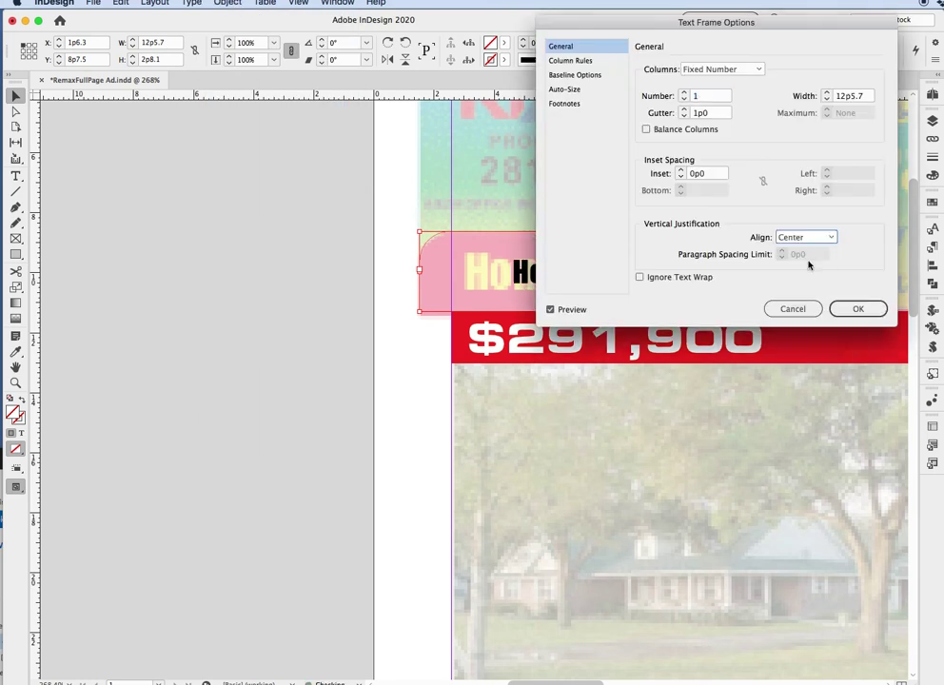
{"action": "left_click", "coordinate": [855, 309]}
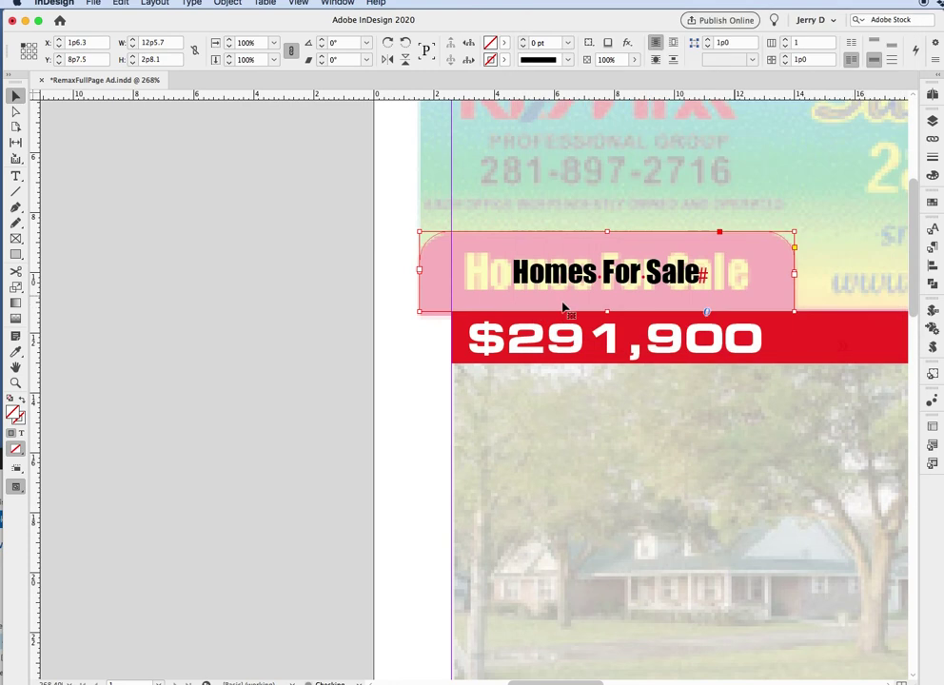
Set the "Homes For Sale" text size to 18 pt
{"action": "triple_click", "coordinate": [606, 278]}
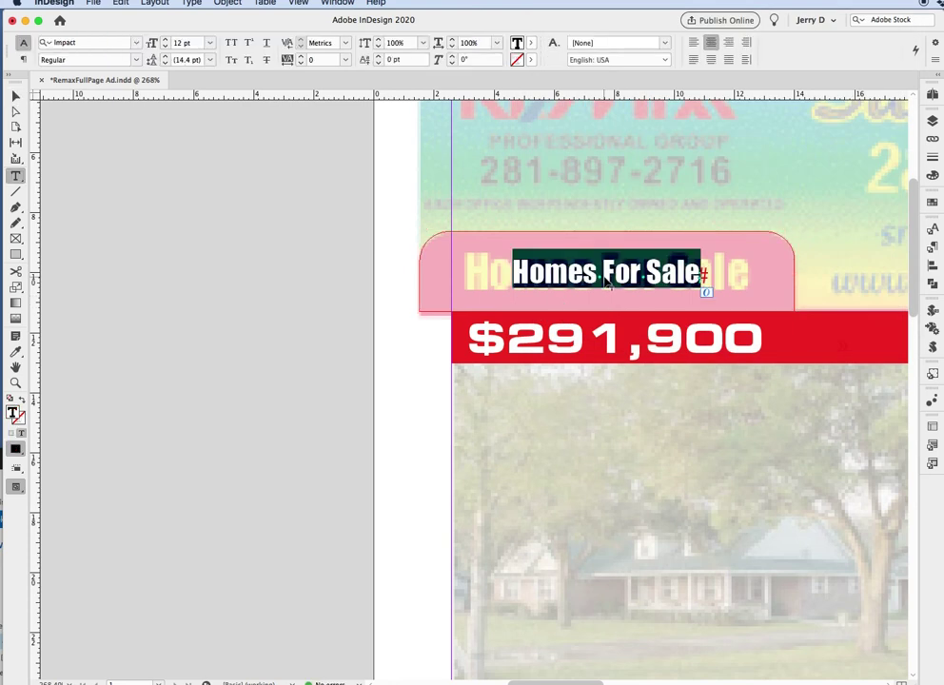
{"action": "left_click", "coordinate": [181, 43]}
{"action": "type", "text": "18"}
{"action": "key", "text": "Return"}
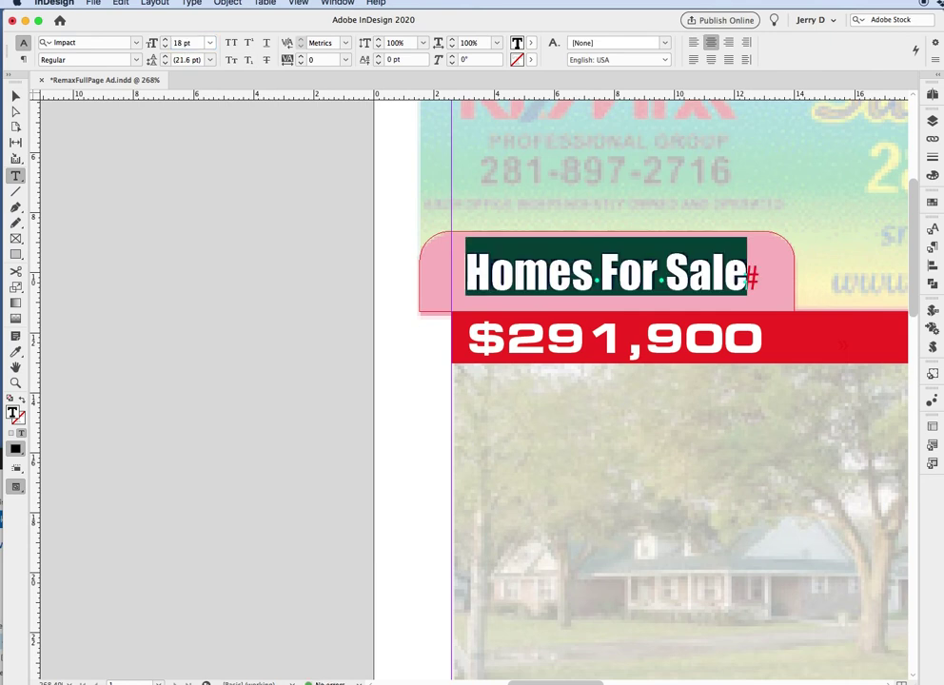
{"action": "left_click", "coordinate": [16, 96]}
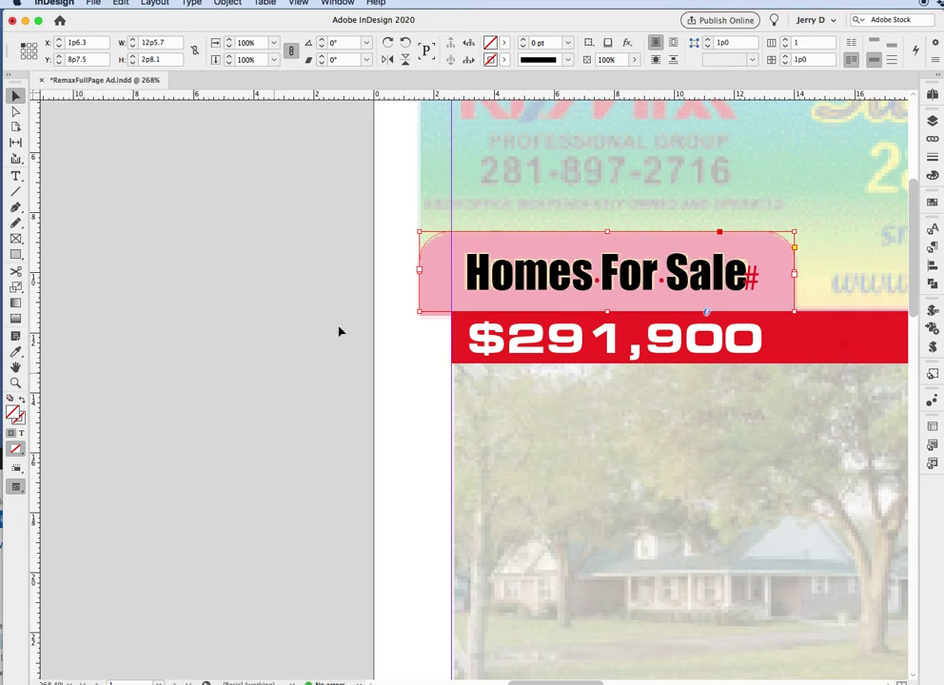
{"action": "left_click", "coordinate": [278, 335]}
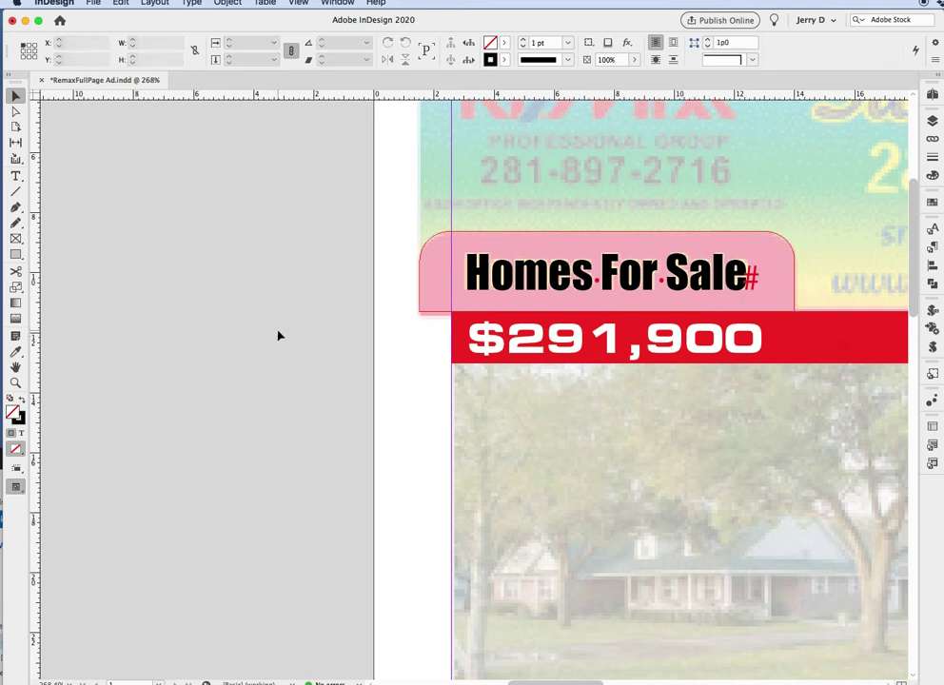
Save the price bar's red fill as a swatch (C=0 M=97 Y=100 K=0) and fill the "Homes For Sale" frame with it
{"action": "left_click", "coordinate": [781, 347]}
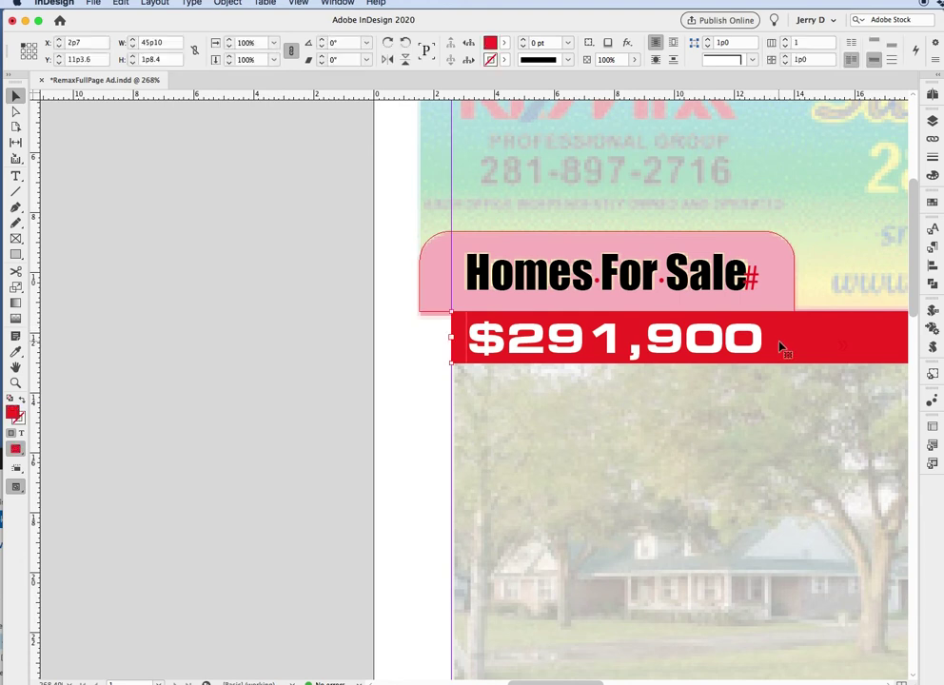
{"action": "left_click", "coordinate": [933, 203]}
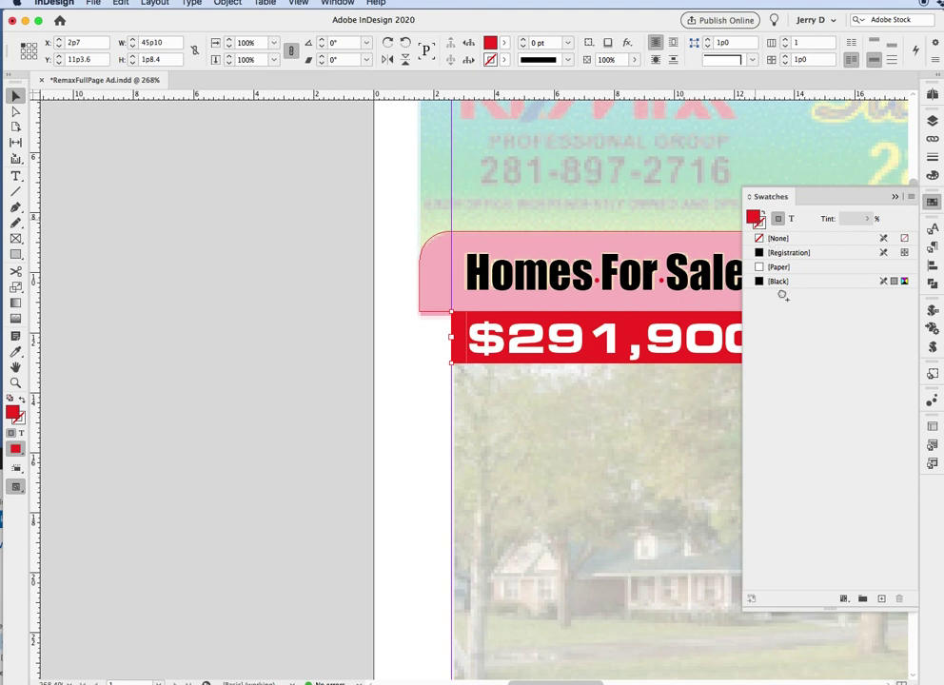
{"action": "left_click_drag", "start_coordinate": [783, 296], "coordinate": [782, 296]}
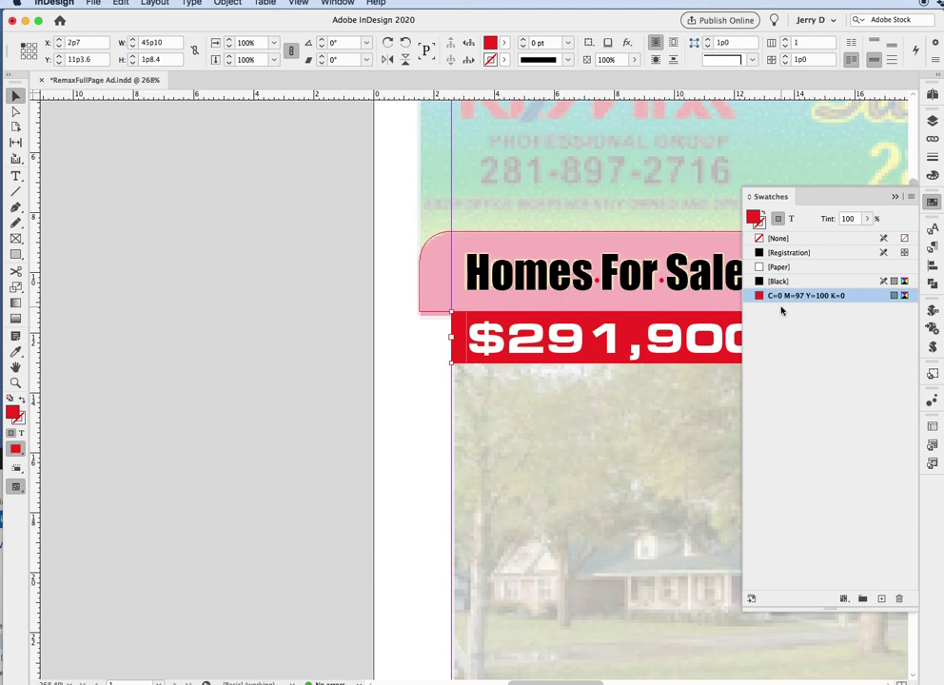
{"action": "left_click", "coordinate": [478, 240]}
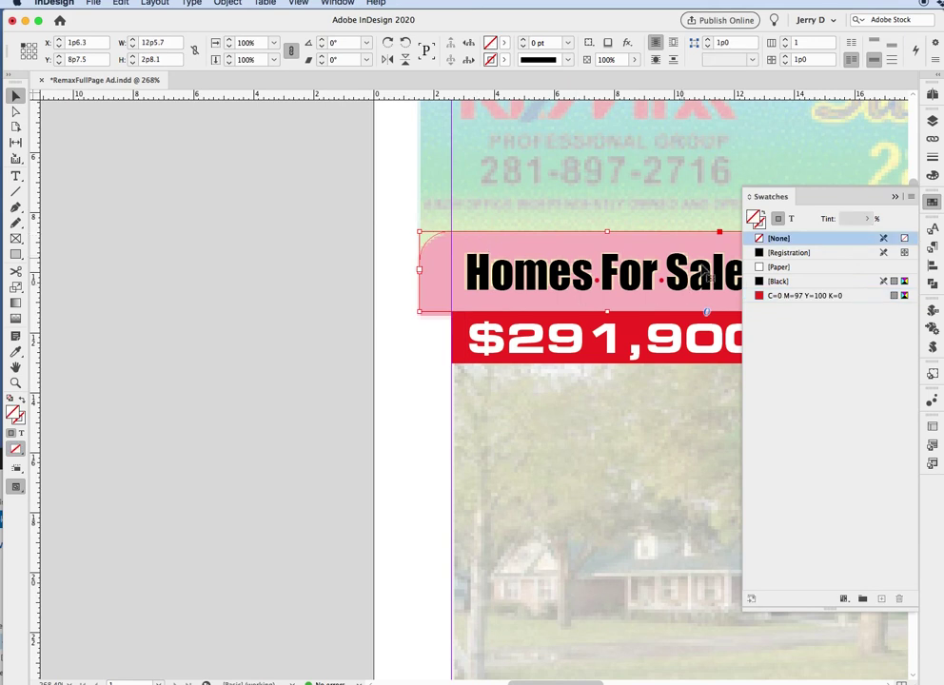
{"action": "left_click", "coordinate": [759, 297]}
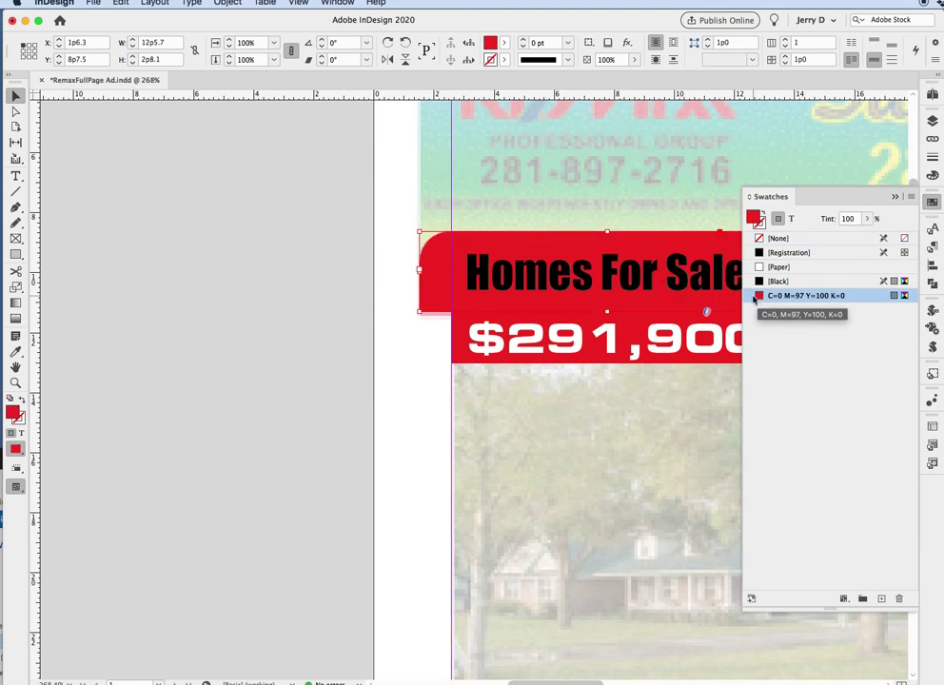
Color the "Homes For Sale" text yellow using the CMYK values C=0, M=0, Y=100, K=0
{"action": "left_click", "coordinate": [792, 219]}
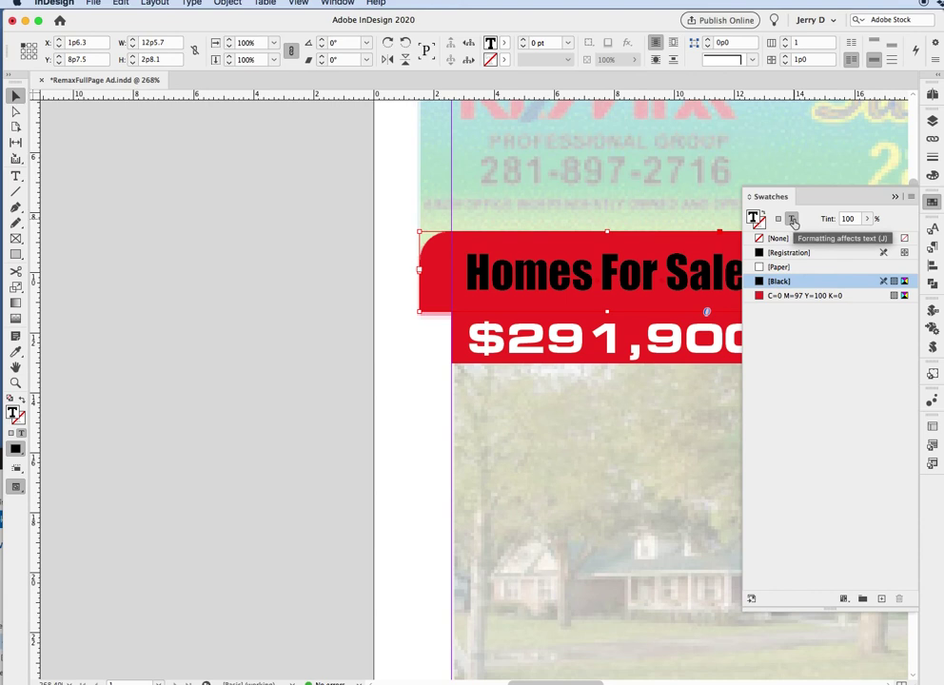
{"action": "triple_click", "coordinate": [683, 276]}
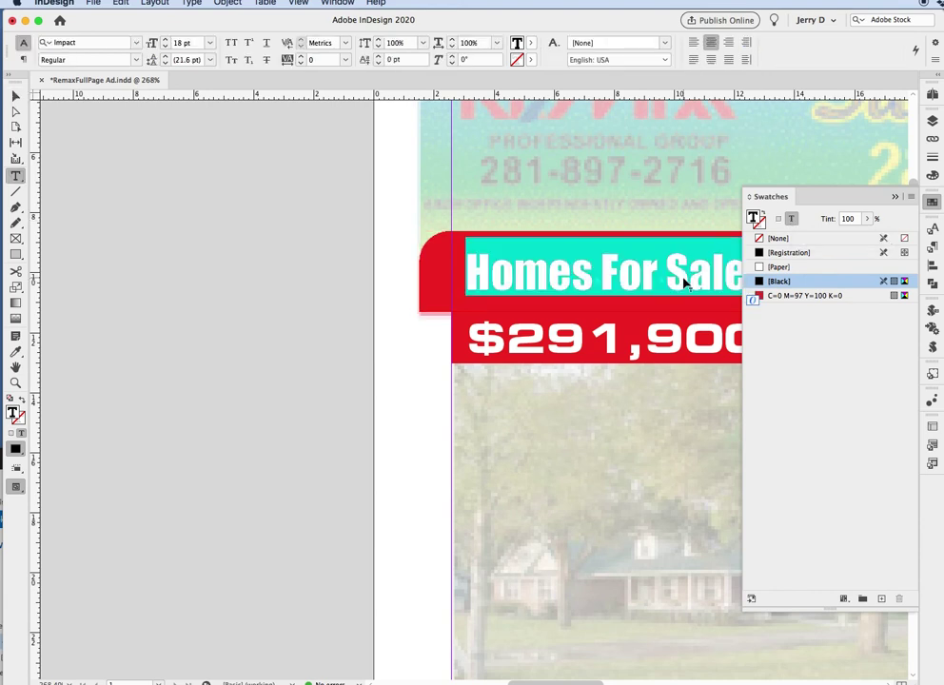
{"action": "left_click", "coordinate": [932, 178]}
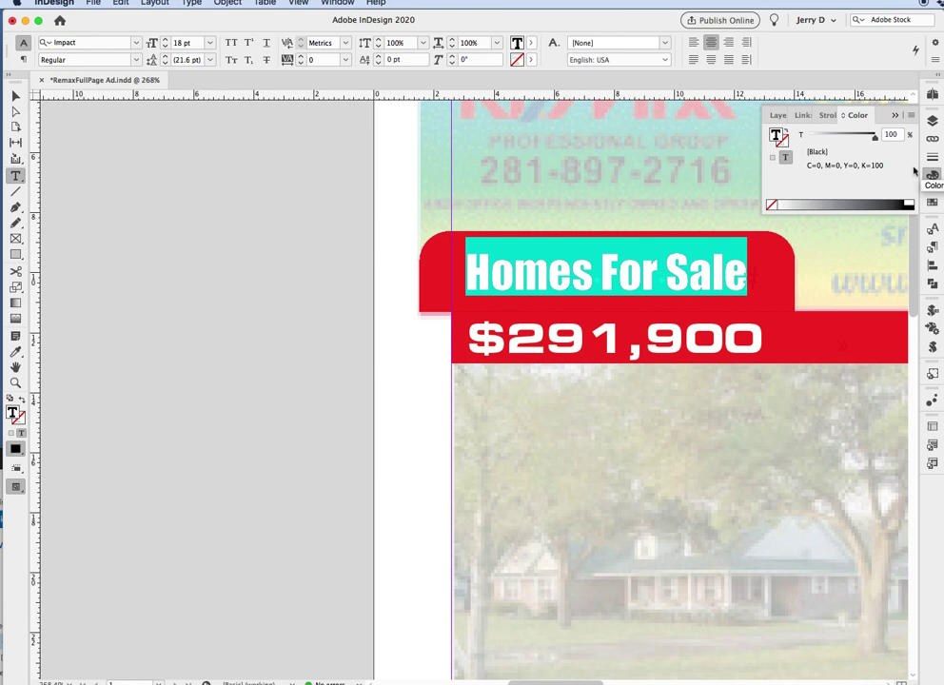
{"action": "left_click", "coordinate": [911, 116]}
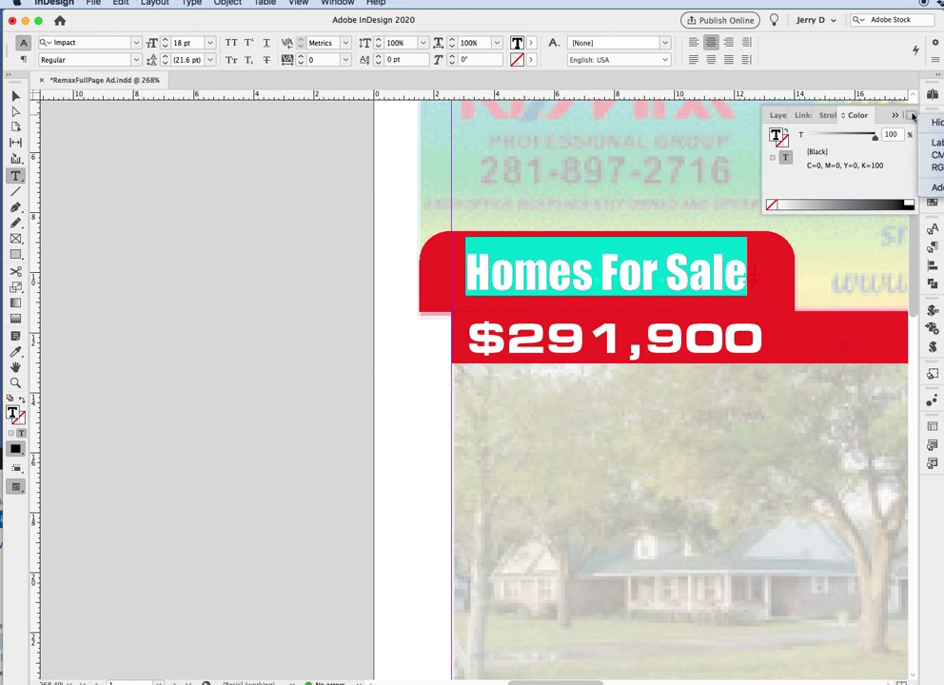
{"action": "left_click", "coordinate": [935, 155]}
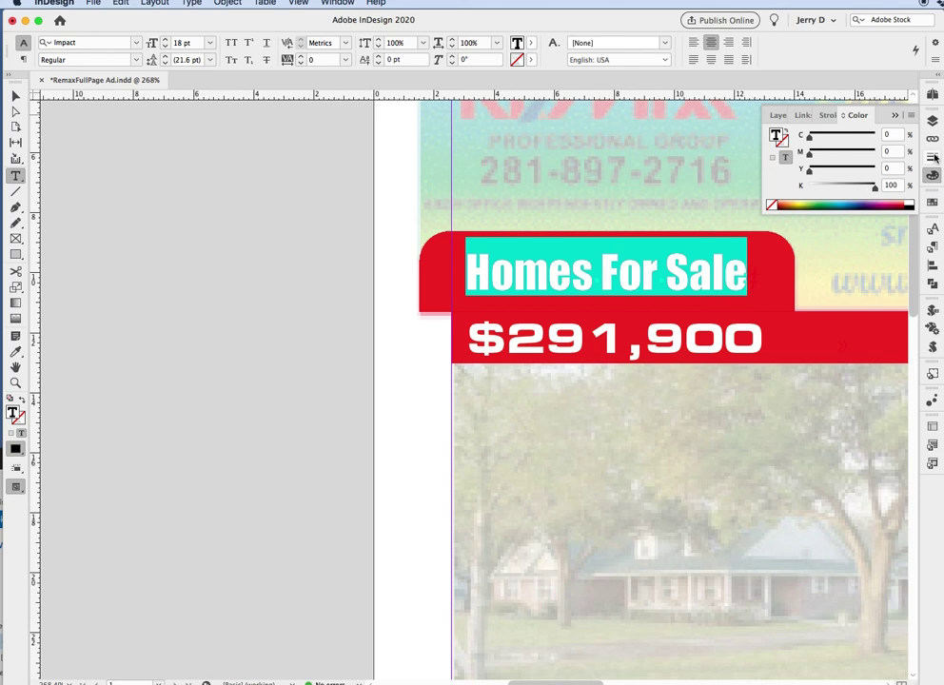
{"action": "left_click", "coordinate": [894, 169]}
{"action": "type", "text": "100"}
{"action": "key", "text": "Tab"}
{"action": "type", "text": "0"}
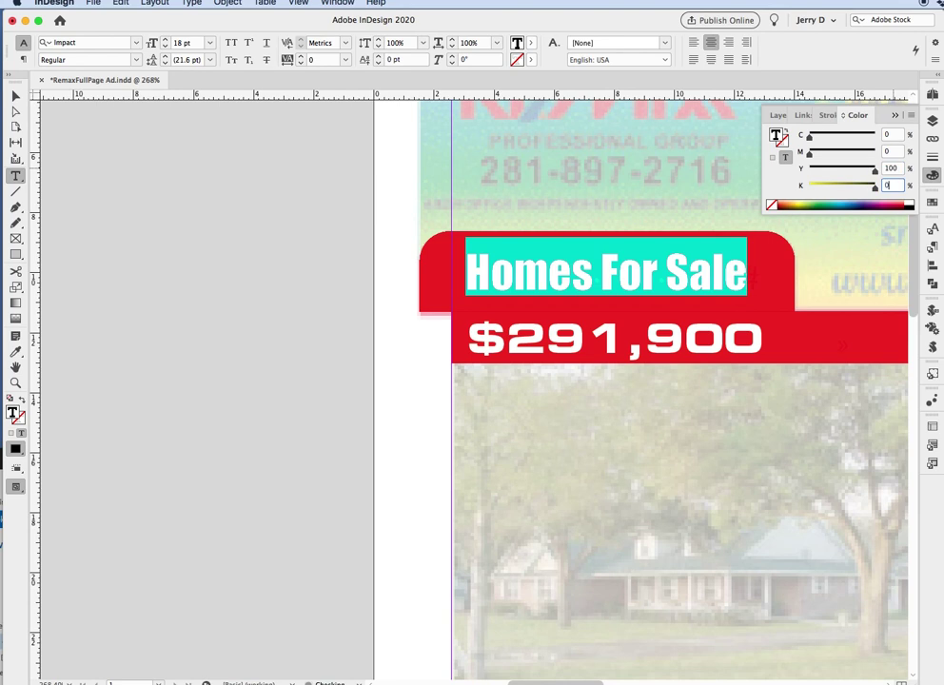
{"action": "key", "text": "Tab"}
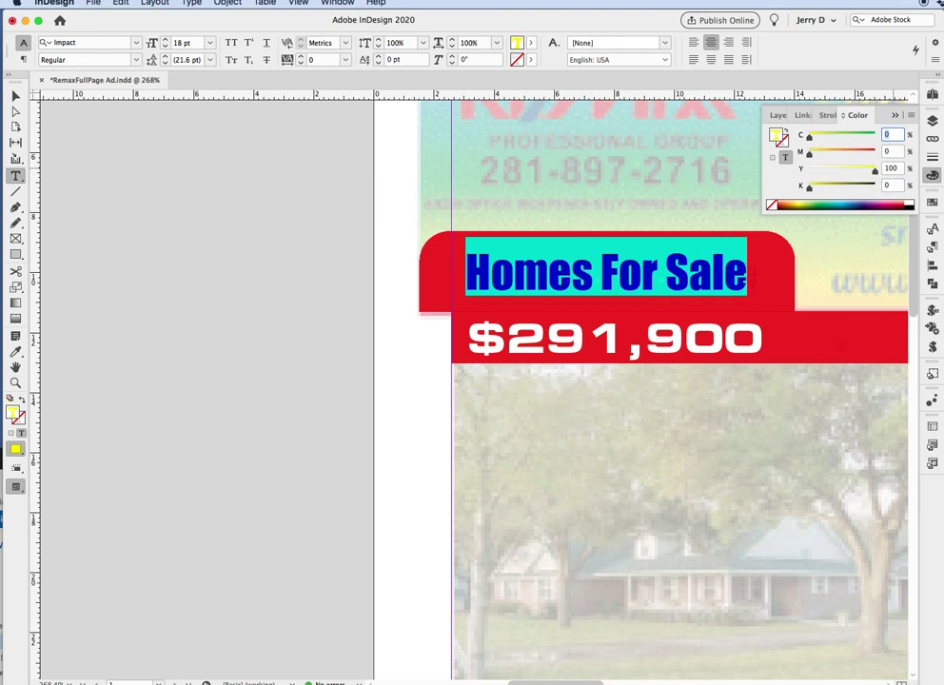
{"action": "left_click", "coordinate": [16, 96]}
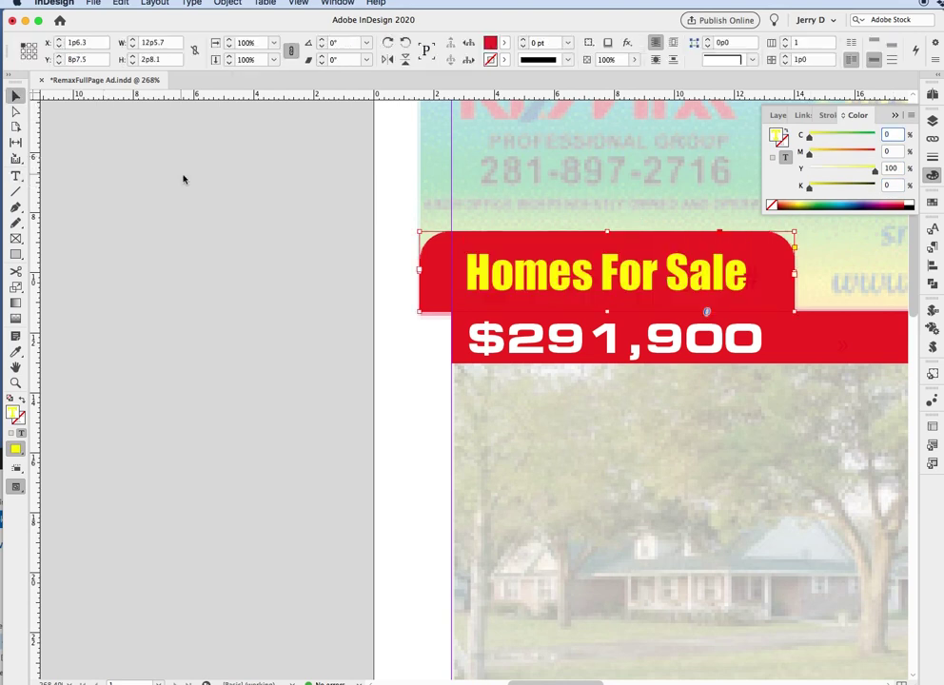
{"action": "left_click", "coordinate": [519, 285]}
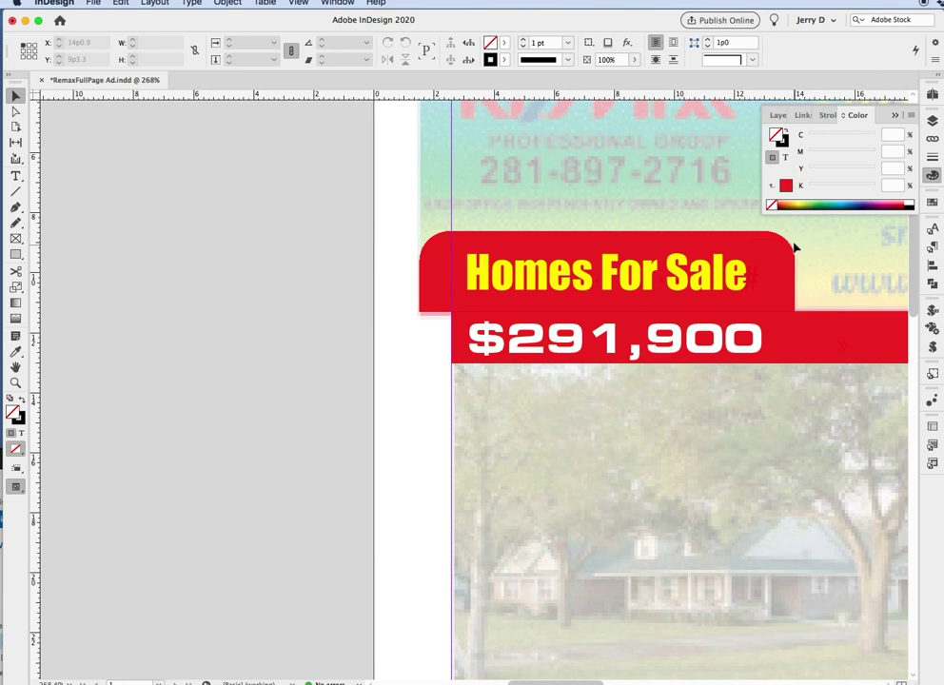
{"action": "key", "text": "super+0"}
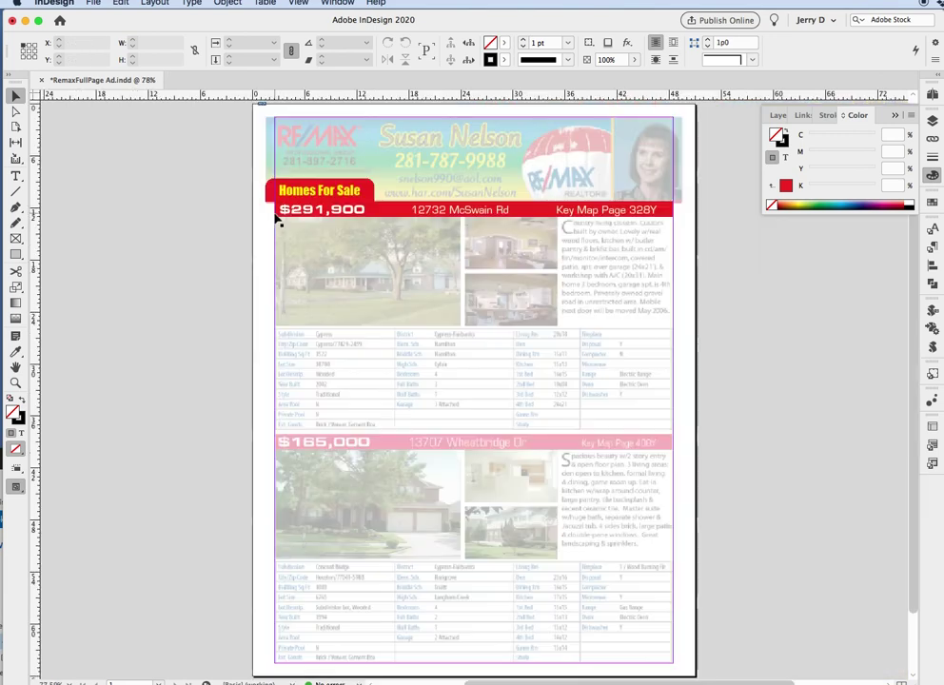